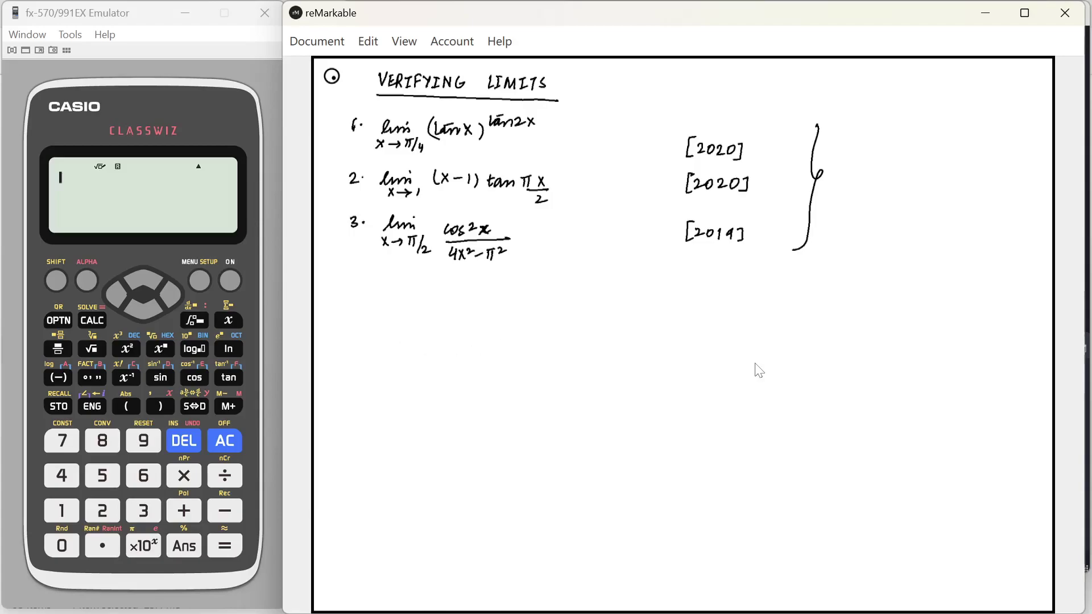
Step: Switch the calculator to Table mode
click(200, 289)
key(Down)
key(Down)
key(Right)
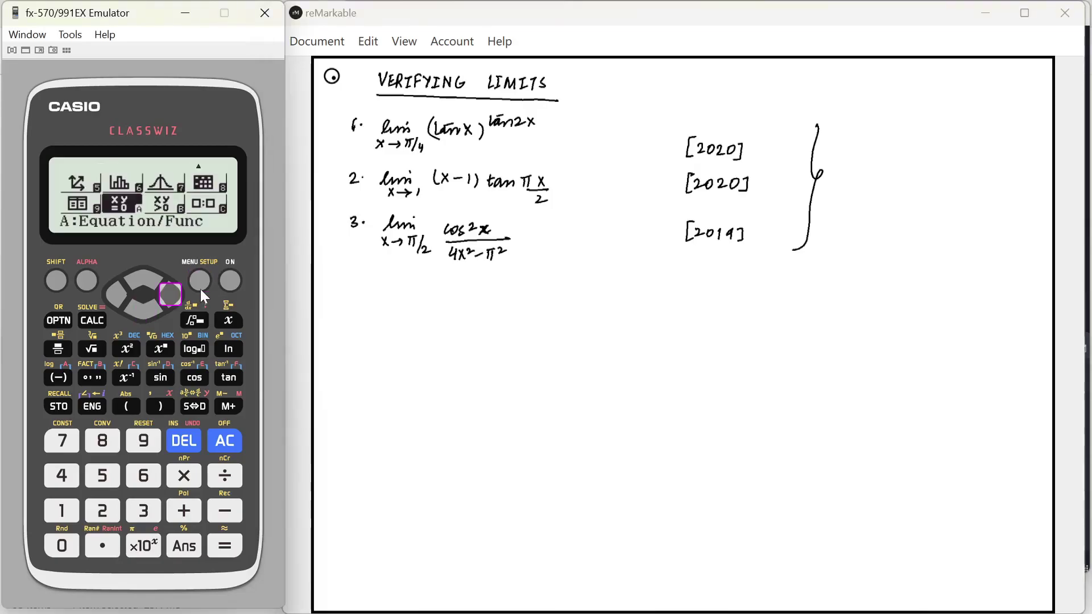
key(Left)
key(Return)
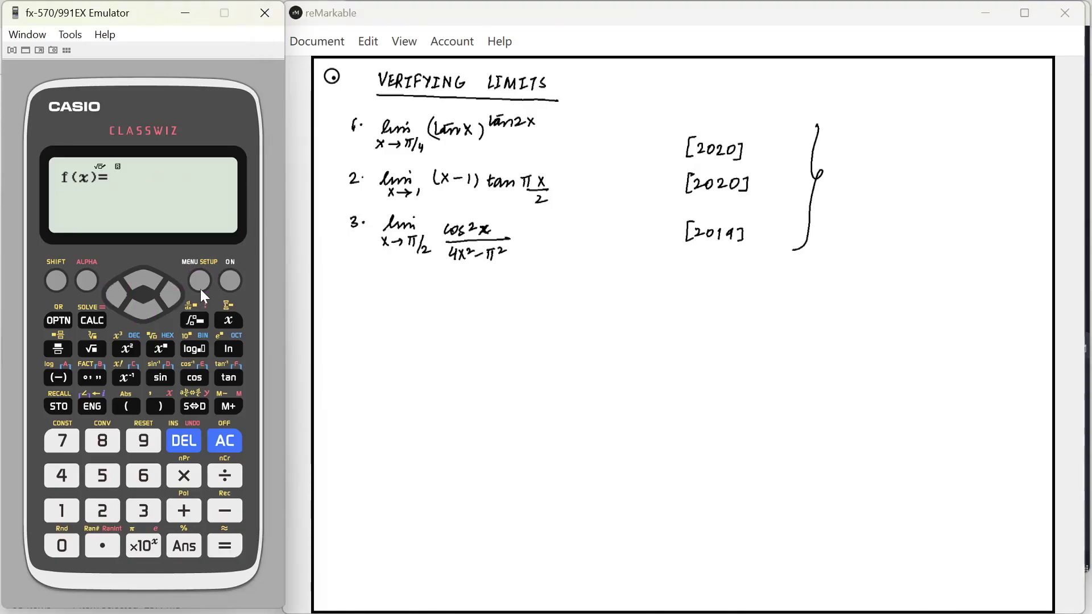
Step: Define f(x) as (tan(x))^tan(2x) and generate its table with g(x) left blank and the range settings kept
text(()
click(231, 374)
text(x)))
click(168, 344)
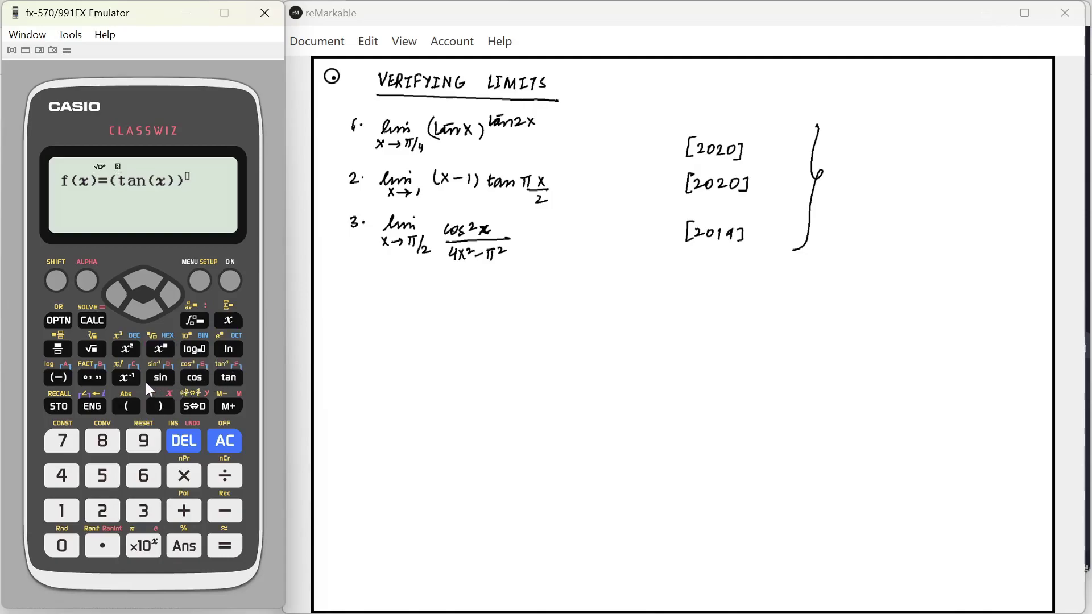
click(225, 378)
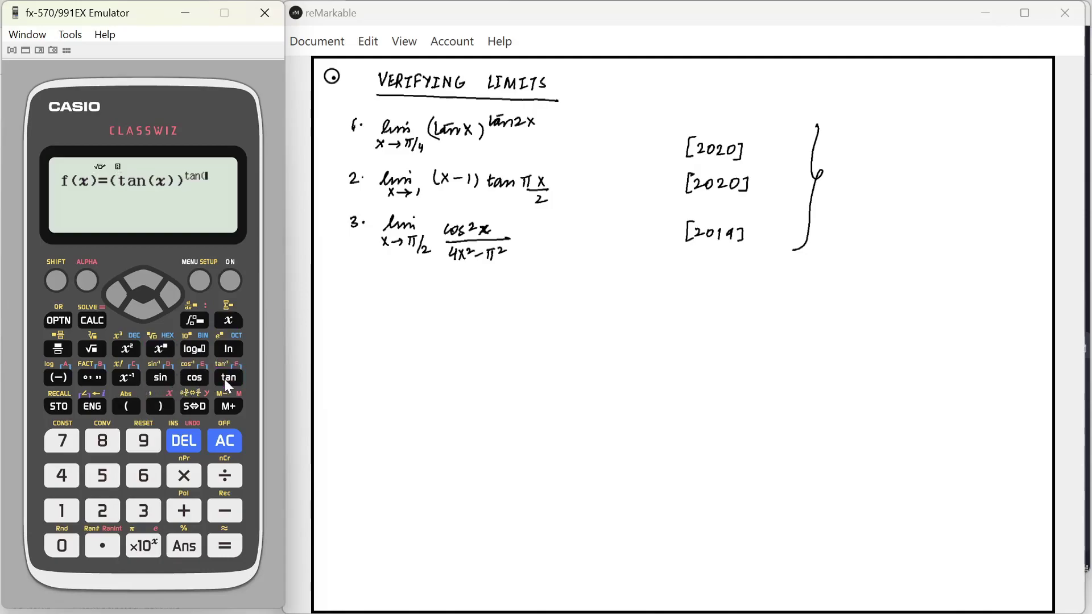
click(105, 517)
click(229, 316)
click(165, 409)
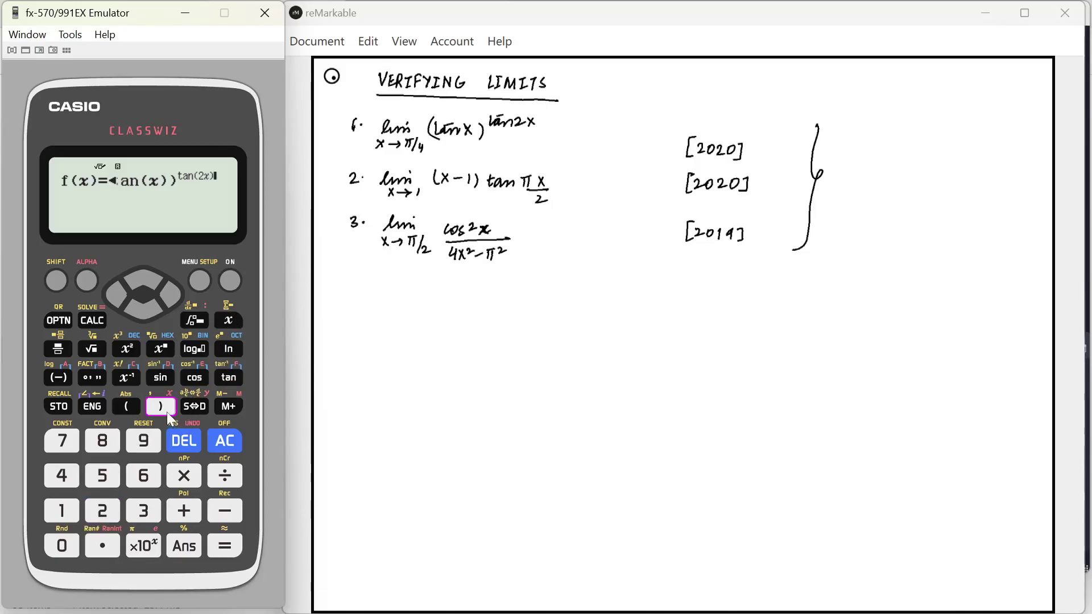
key(Return)
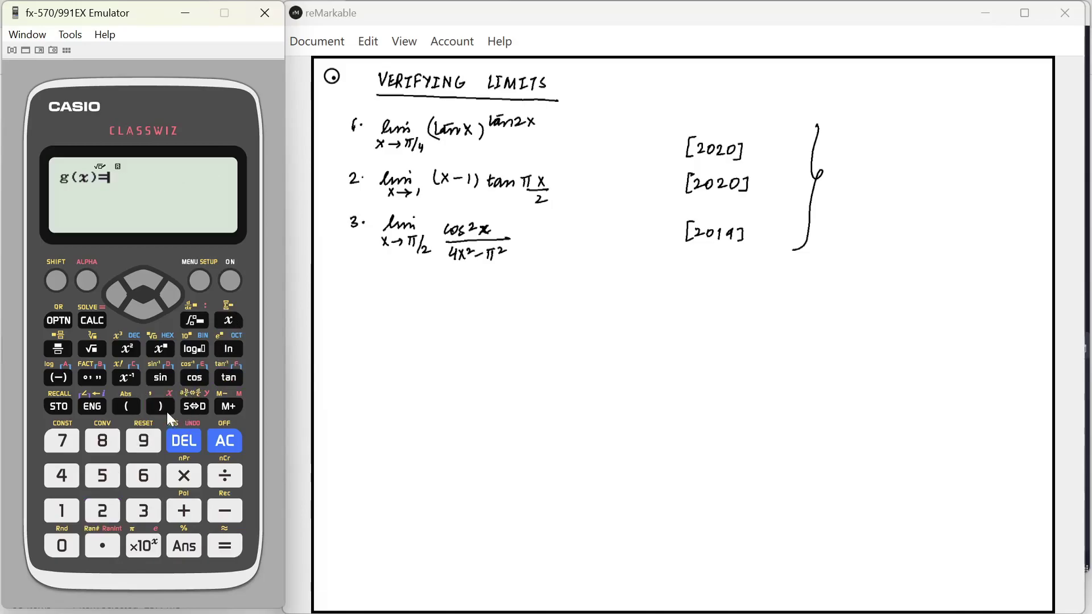
key(Return)
key(Return)
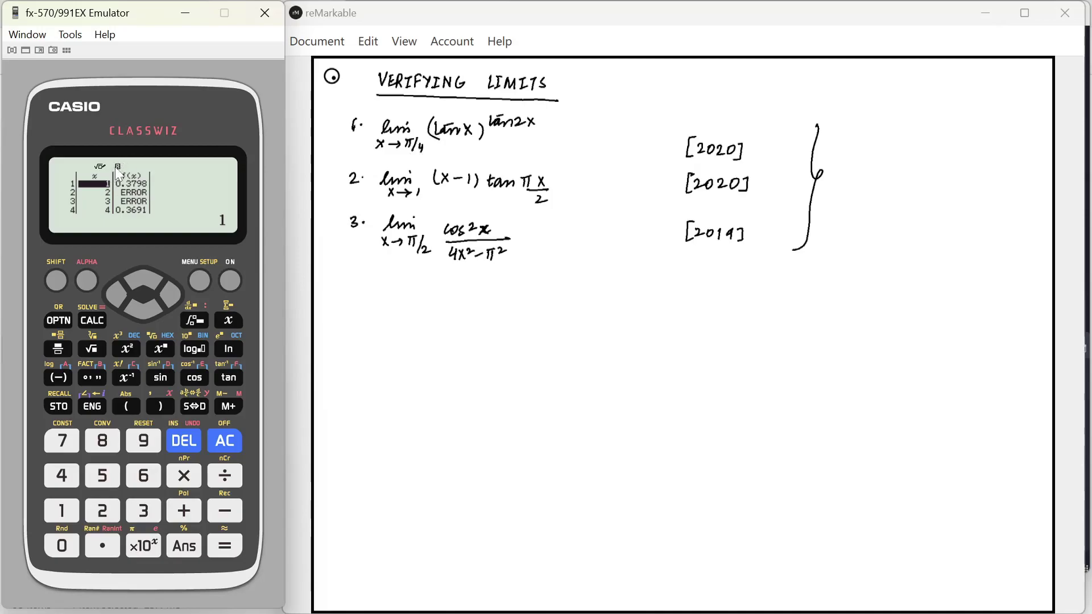
Step: Set the calculator's angle unit to Radian
click(57, 280)
click(200, 281)
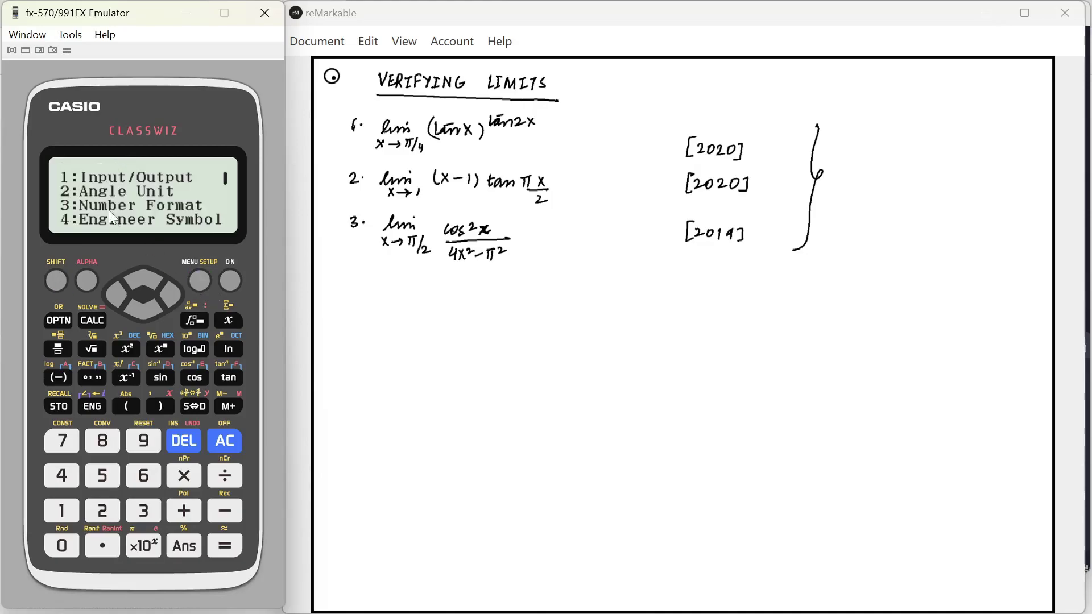
key(2)
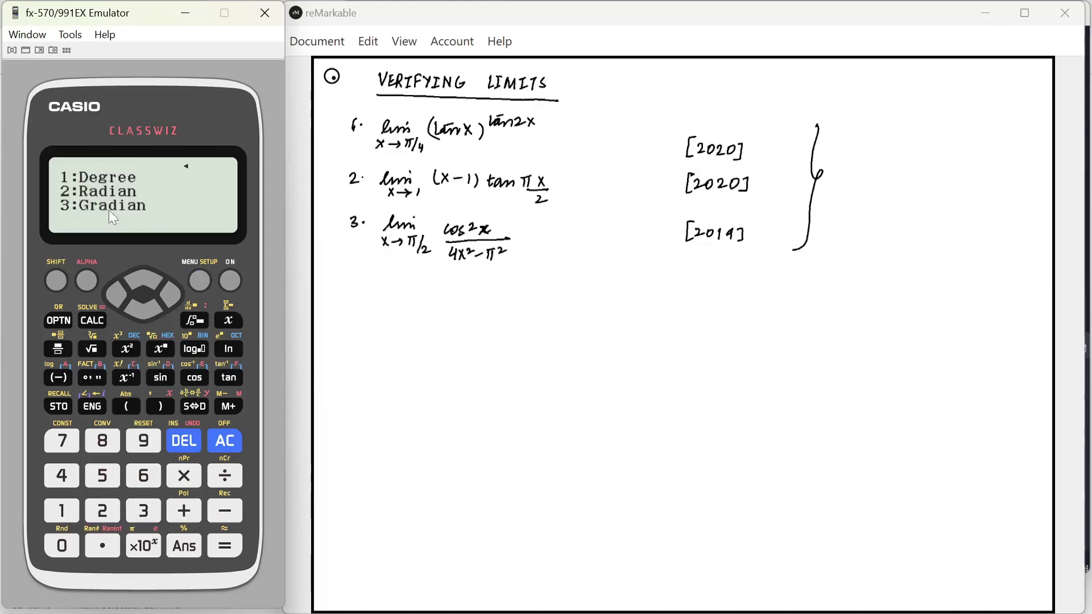
key(2)
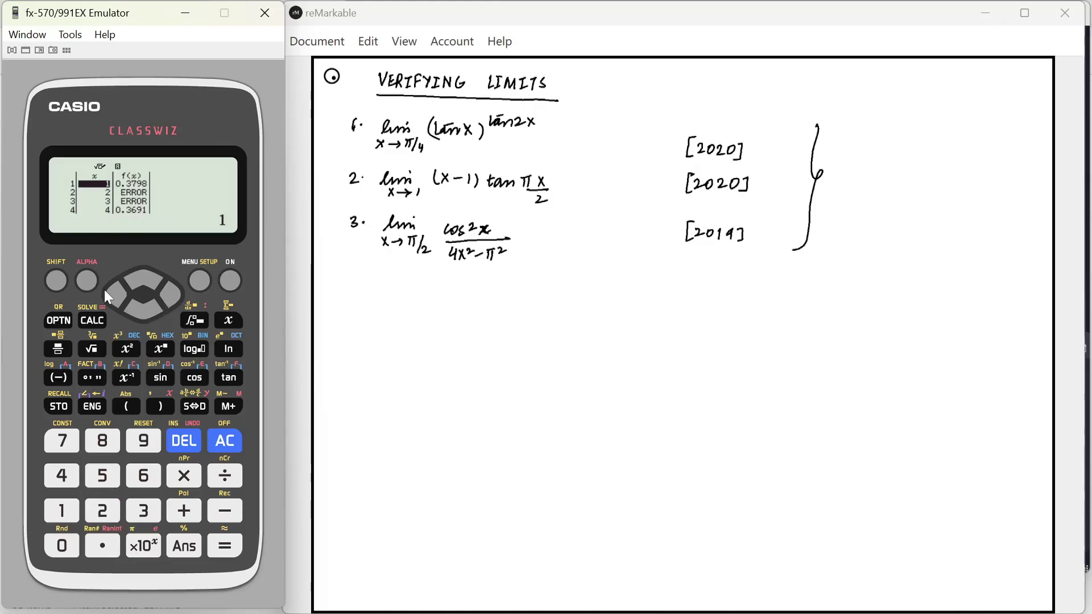
Step: Set the x value in the table's first row to π÷4 and inspect its f(x) entry
click(86, 281)
click(86, 282)
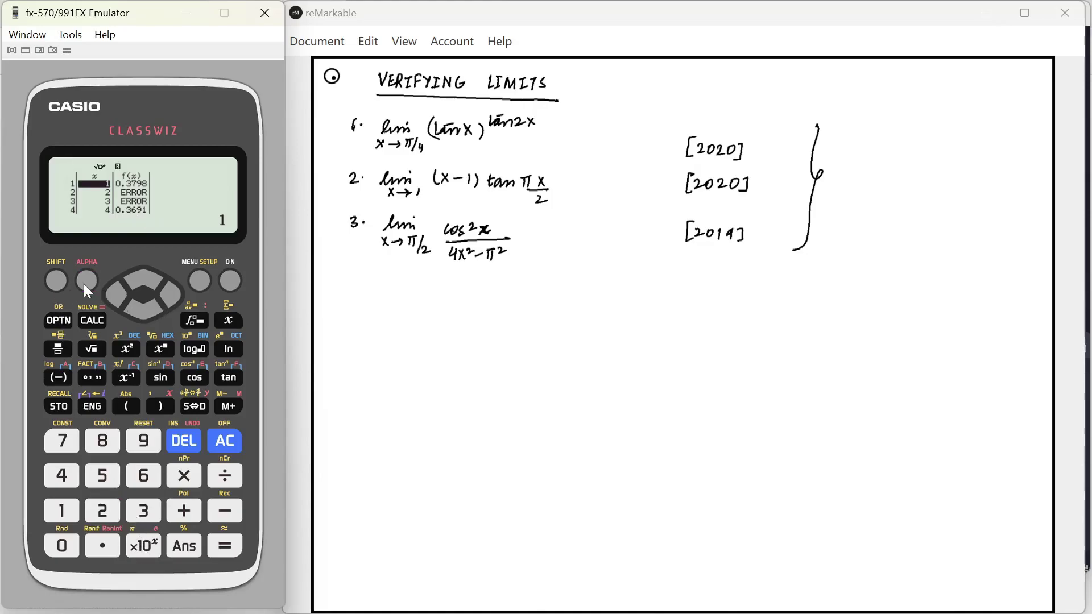
click(45, 281)
click(143, 546)
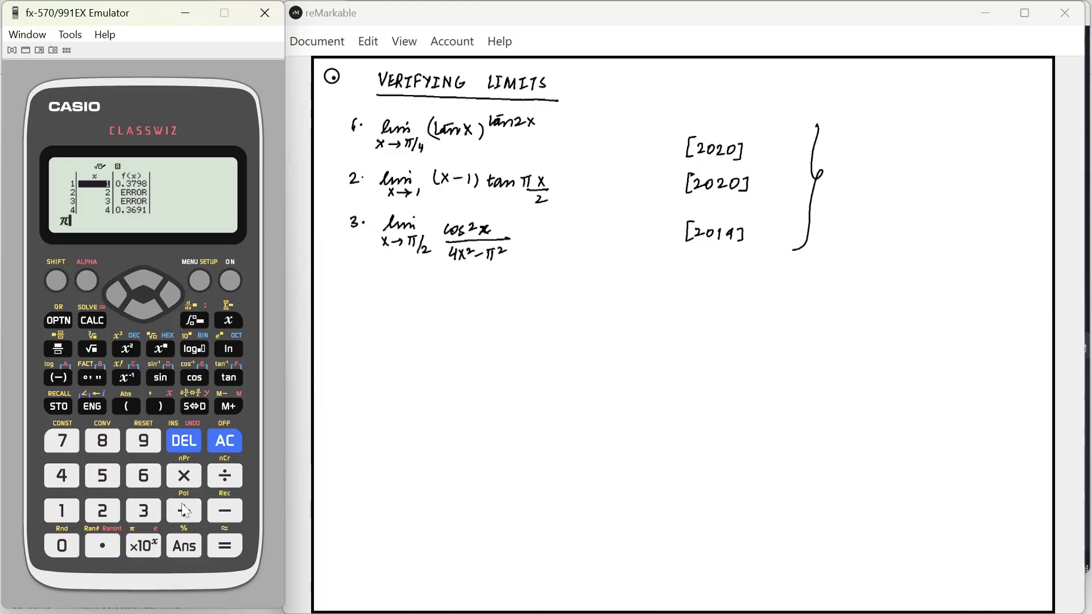
click(223, 480)
click(74, 482)
key(Return)
key(Up)
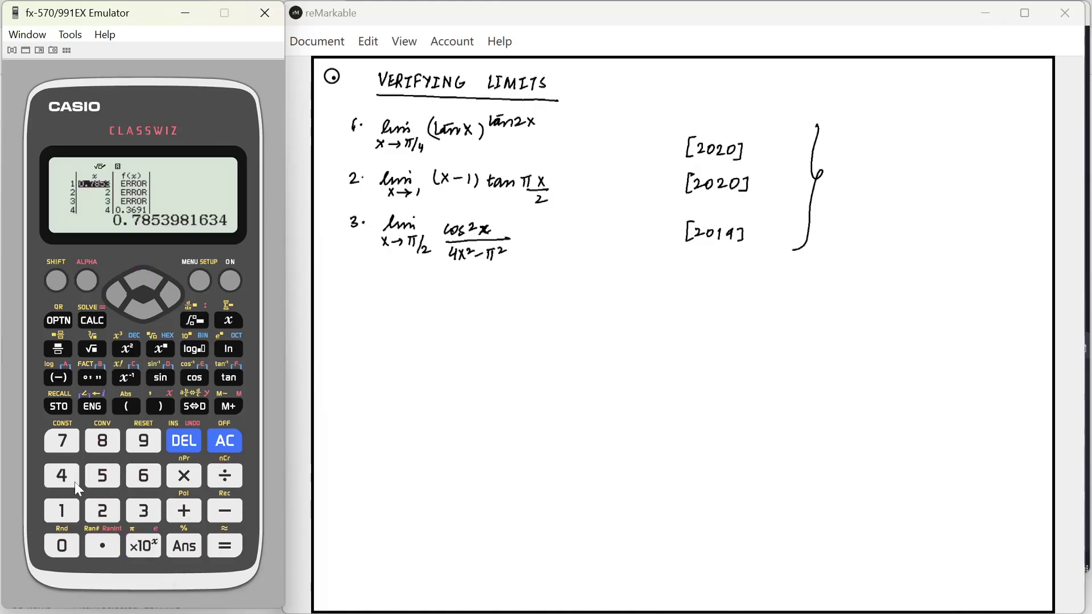
key(Right)
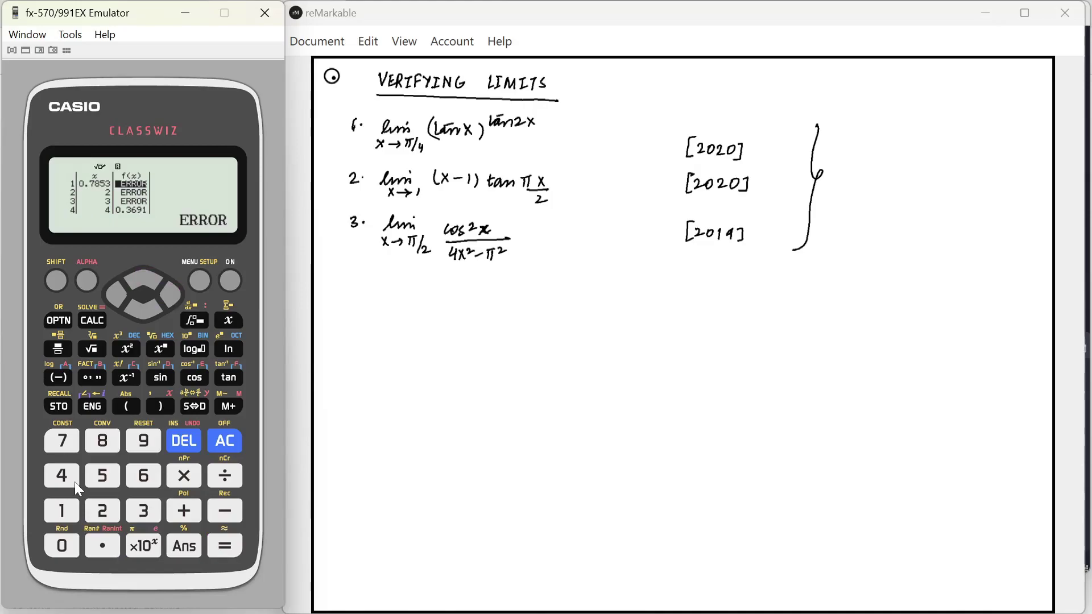
Step: Set the second row's x value to π÷4−0.000001 and inspect its f(x) entry in full
key(Down)
key(Left)
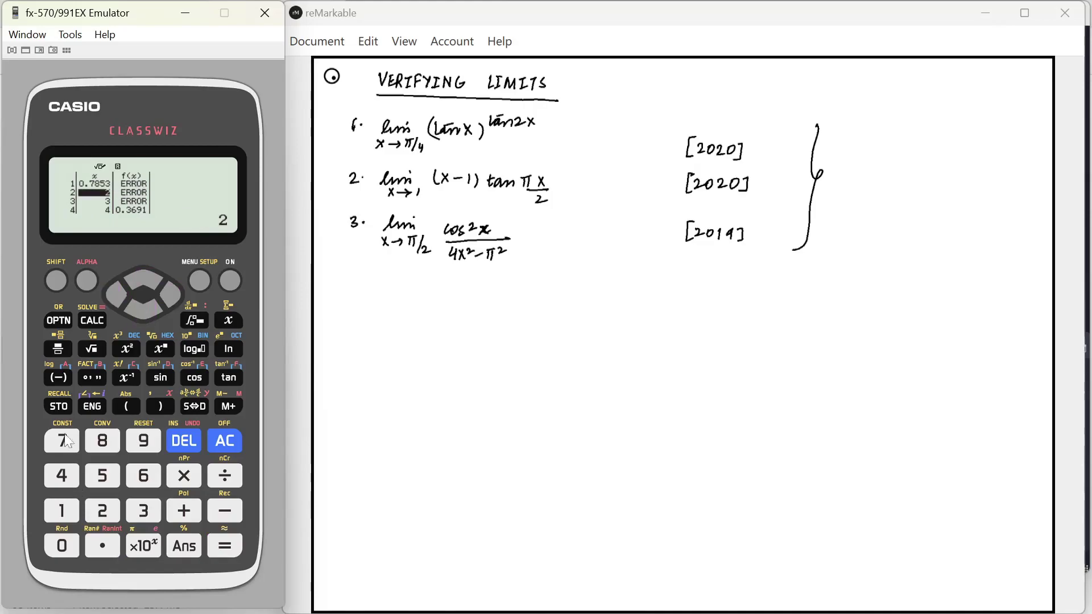
click(57, 281)
click(146, 546)
text(/4)
key(BackSpace)
text(4-0.0000)
text(1)
key(Return)
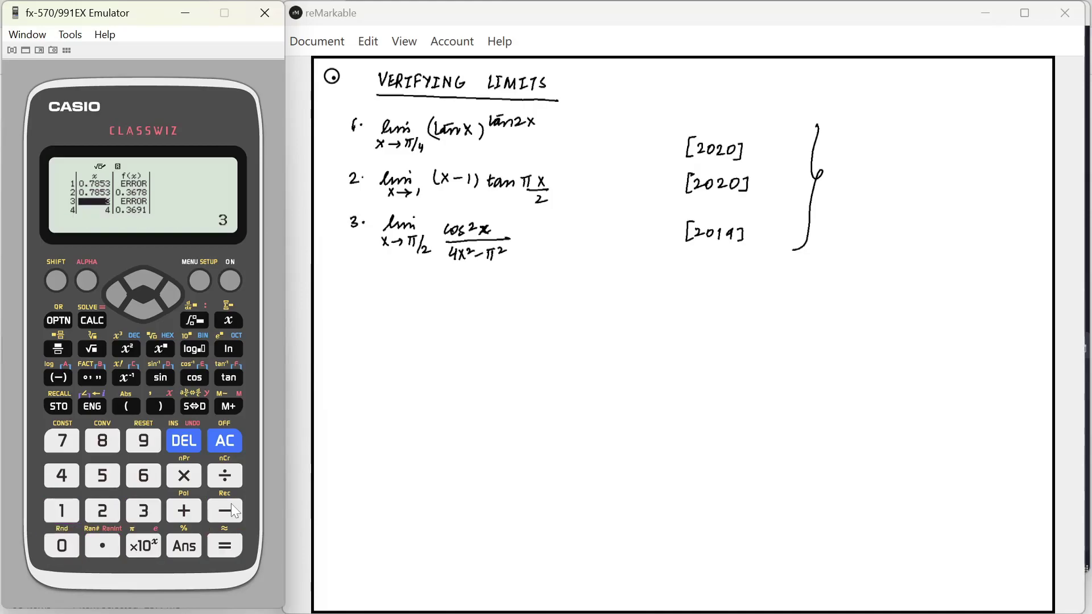
key(Up)
key(Right)
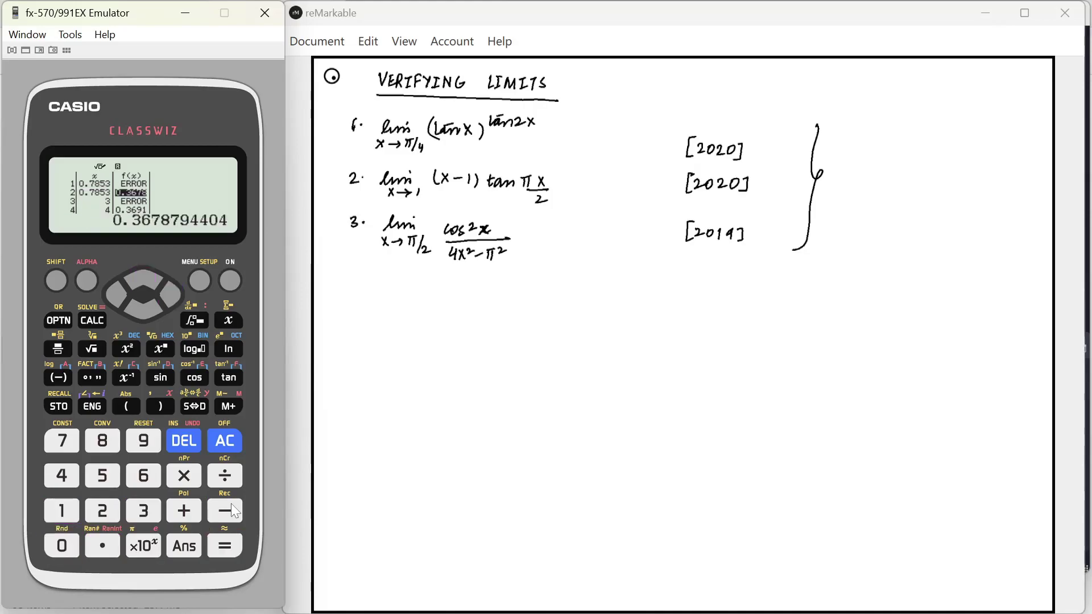
Step: Set the third row's x value to π÷4+0.000001 and inspect its f(x) entry, checking it against the second row
key(Down)
key(Left)
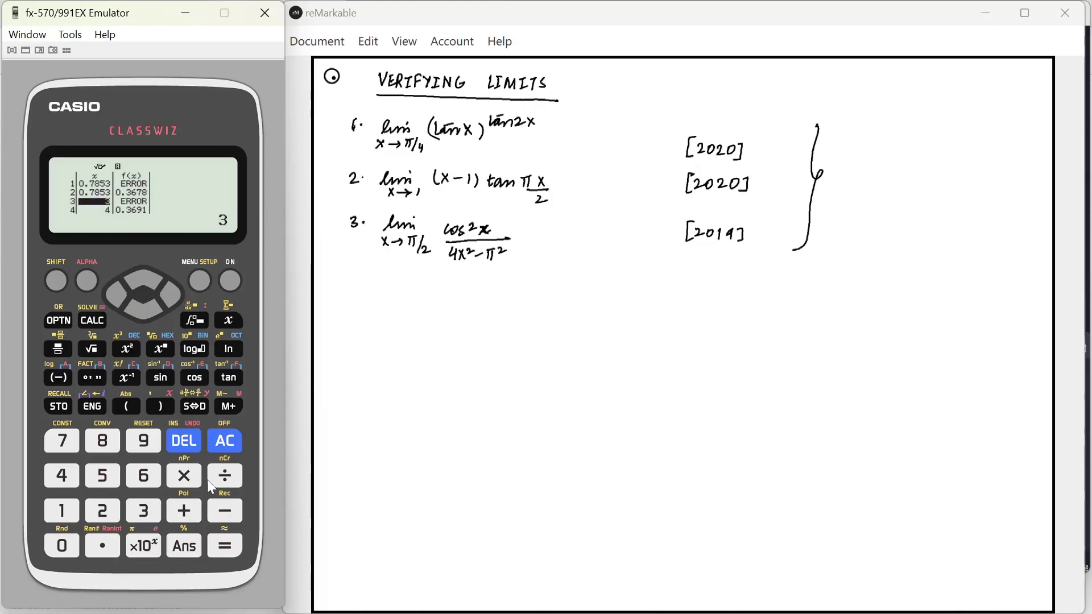
click(55, 281)
click(151, 548)
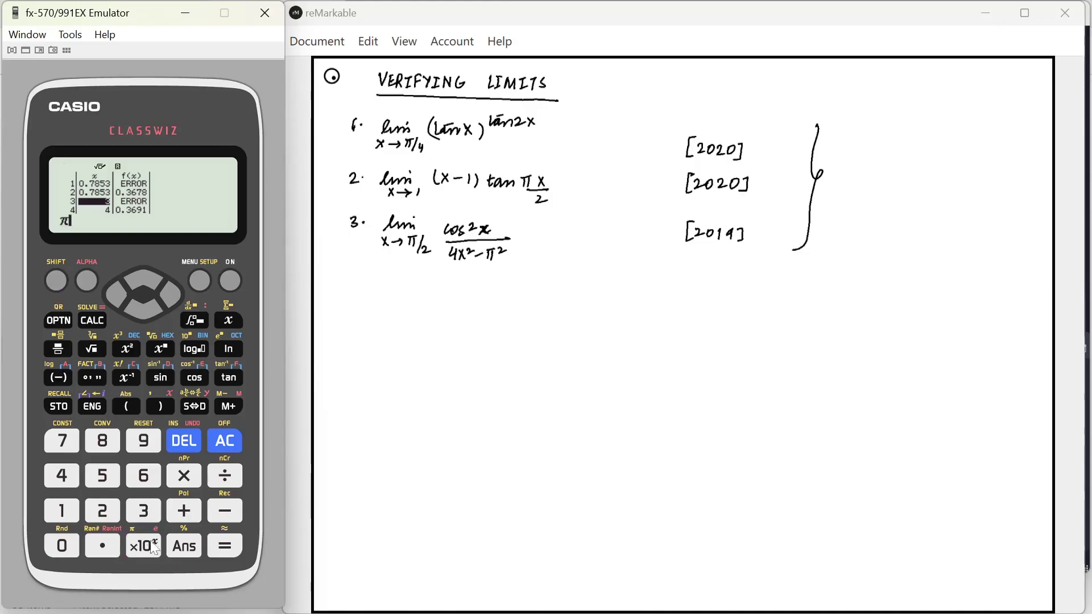
click(224, 475)
text(4+0)
text(.000001)
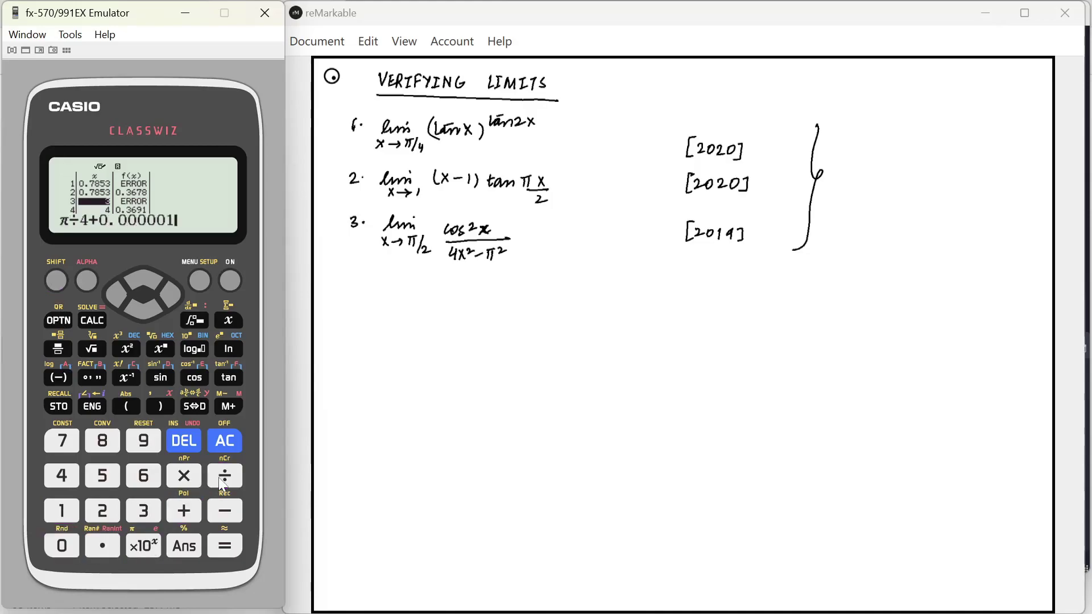
key(Return)
key(Up)
key(Right)
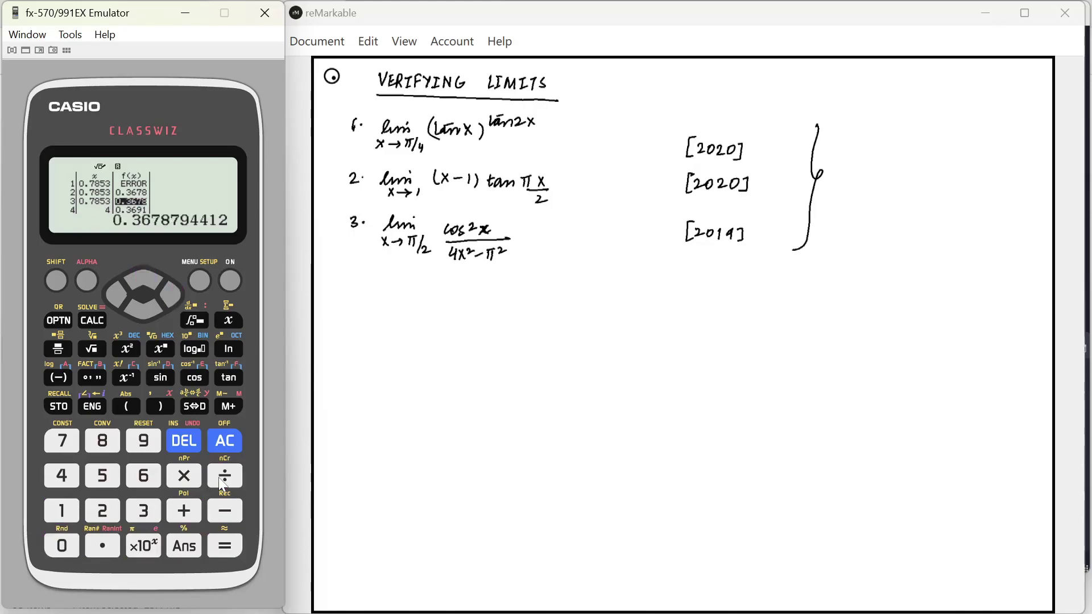
key(Up)
key(Left)
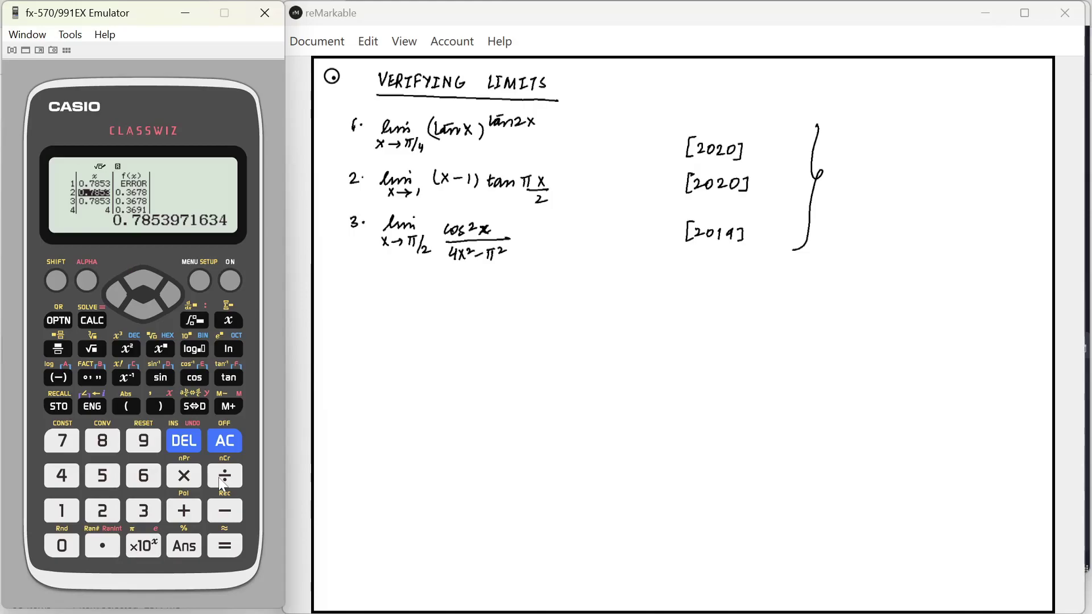
key(Down)
key(Right)
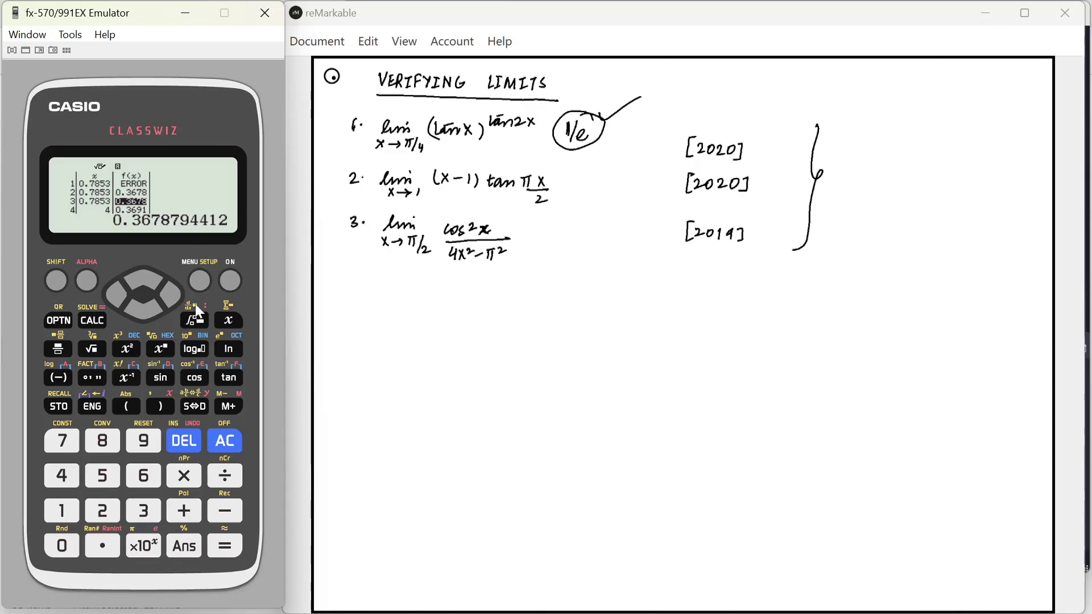
Step: Return to the function definition and clear the whole (tan(x))^tan(2x) expression from f(x)
click(224, 446)
key(Right)
key(Right)
key(Right)
key(Right)
key(Right)
key(Right)
key(Right)
key(Right)
key(Right)
key(Right)
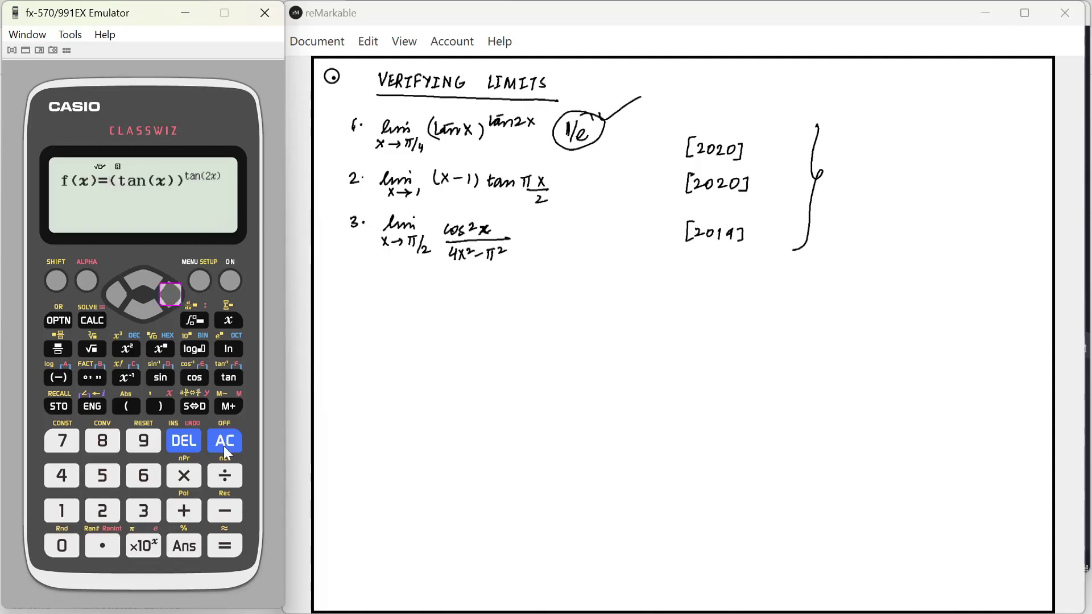
key(BackSpace)
key(BackSpace)
key(BackSpace)
key(BackSpace)
key(BackSpace)
key(BackSpace)
key(BackSpace)
key(BackSpace)
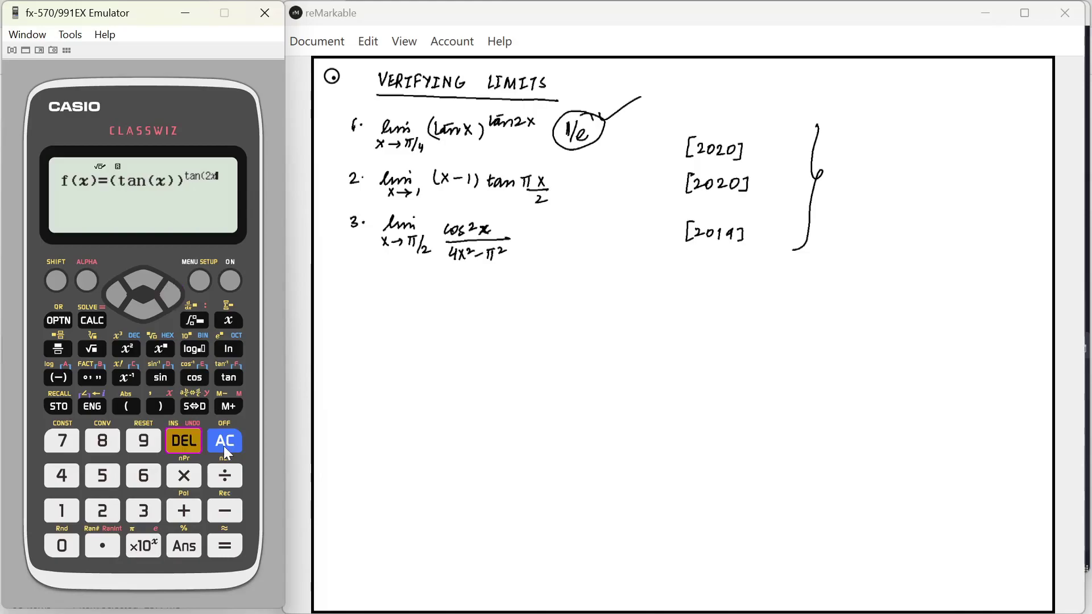
key(BackSpace)
key(BackSpace)
key(BackSpace)
key(BackSpace)
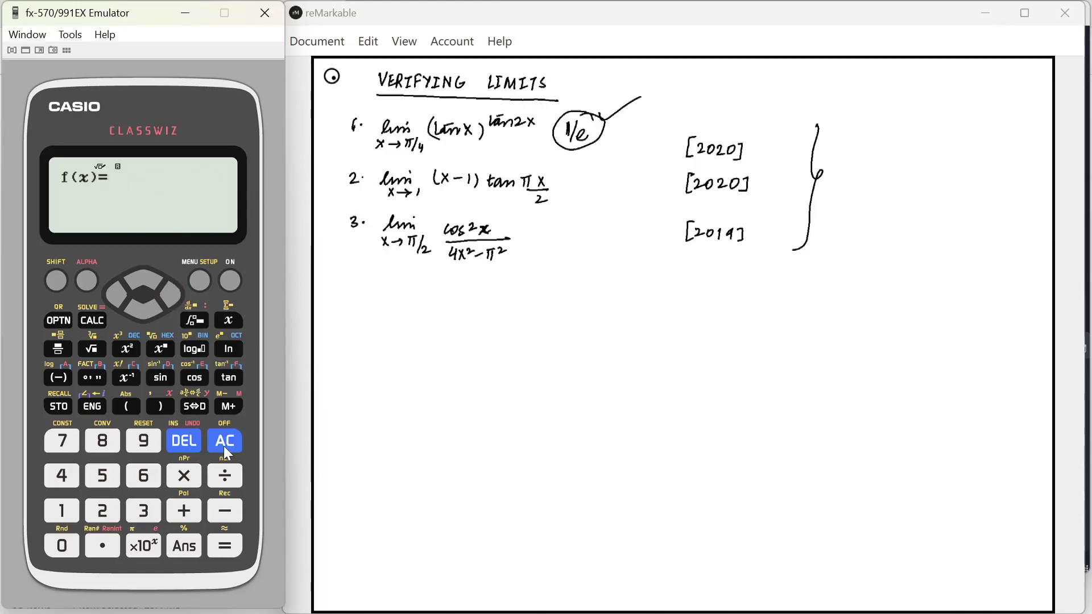
Step: Define f(x) as (x−1)tan(πx÷2) and generate its table with g(x) left blank and the range settings kept
text(x-1)tan()
click(59, 276)
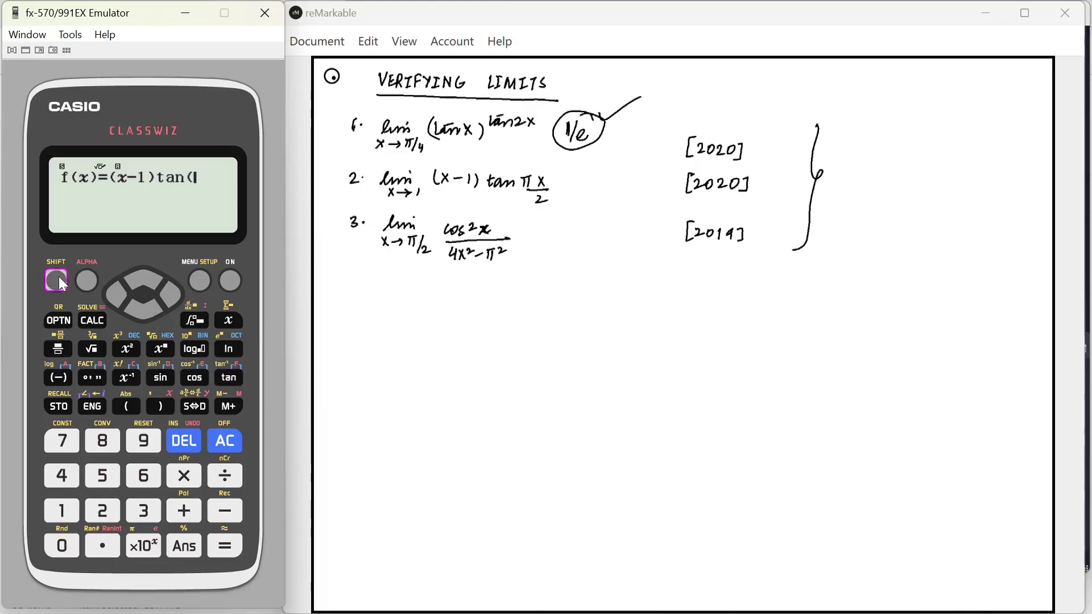
click(140, 546)
click(228, 320)
click(228, 476)
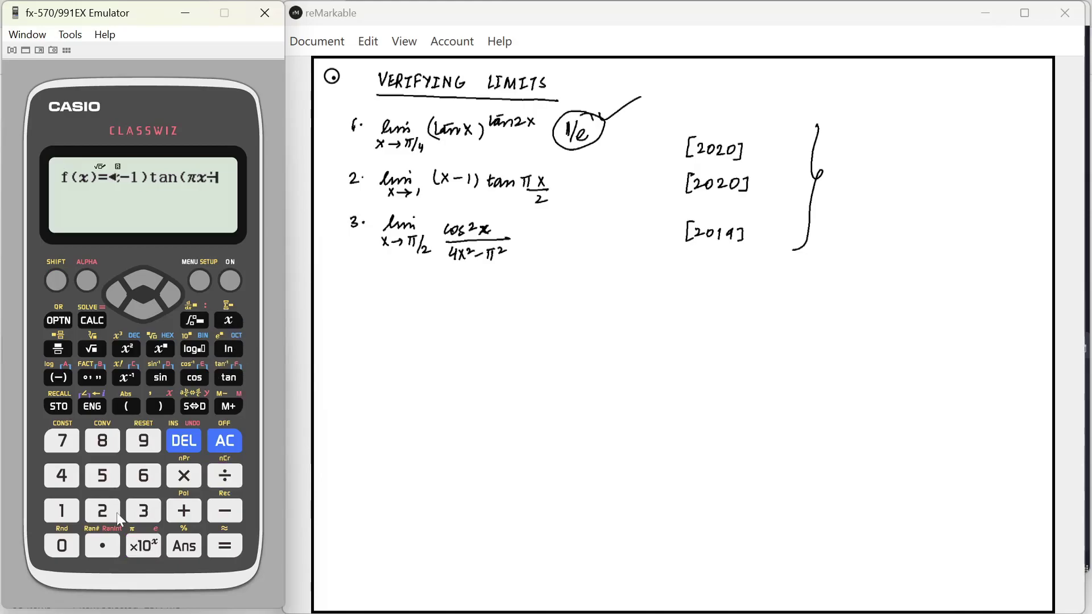
click(99, 515)
text())
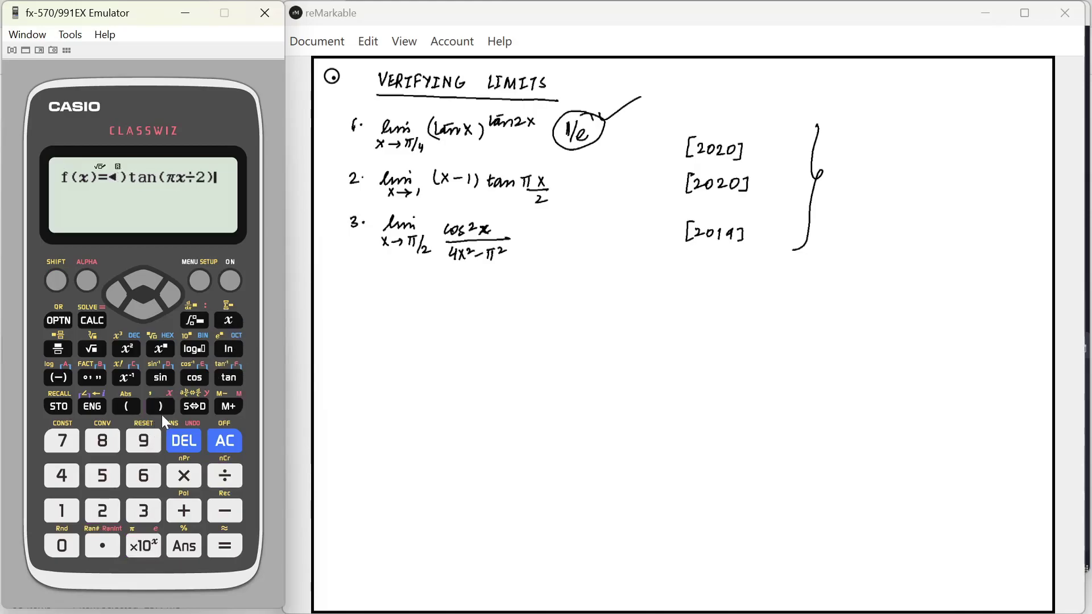
key(Return)
key(Return)
key(Return)
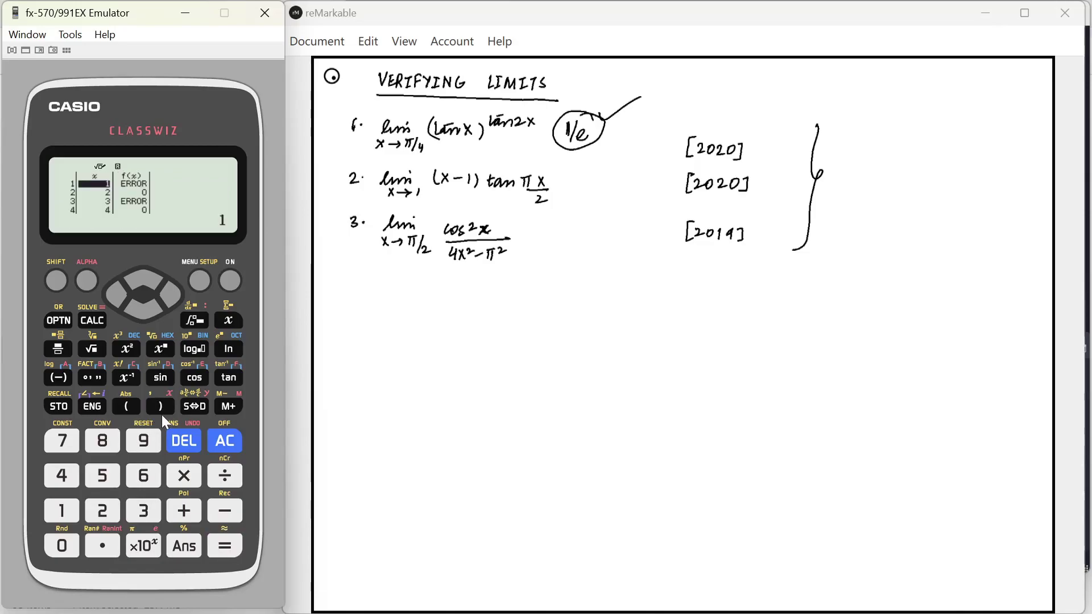
Step: Set the second row's x value to 1 minus a tiny decimal and inspect its f(x) entry
key(Down)
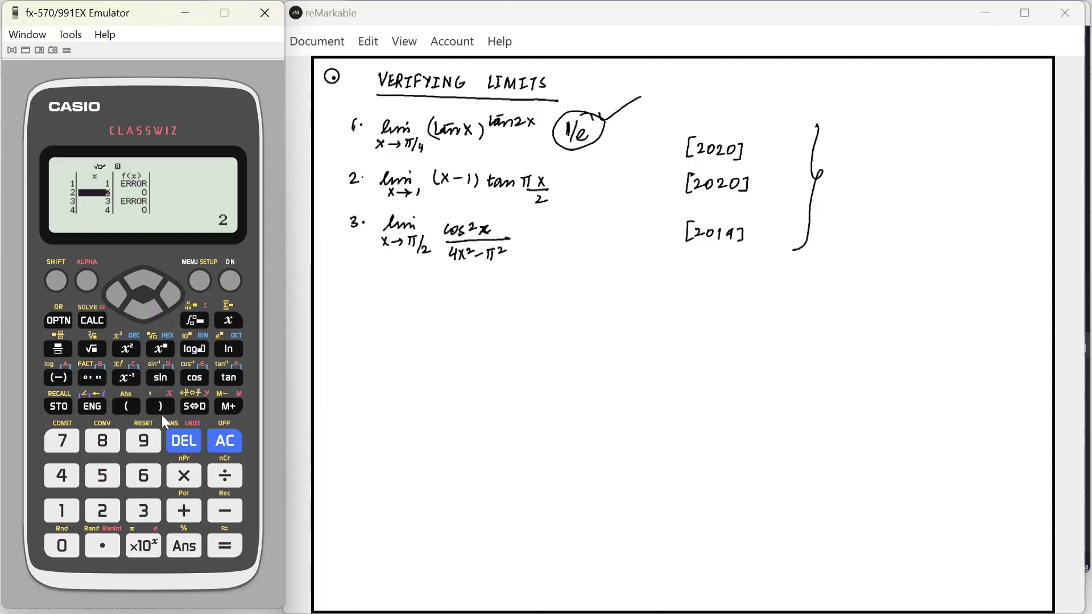
text(1-0.100000001)
key(Return)
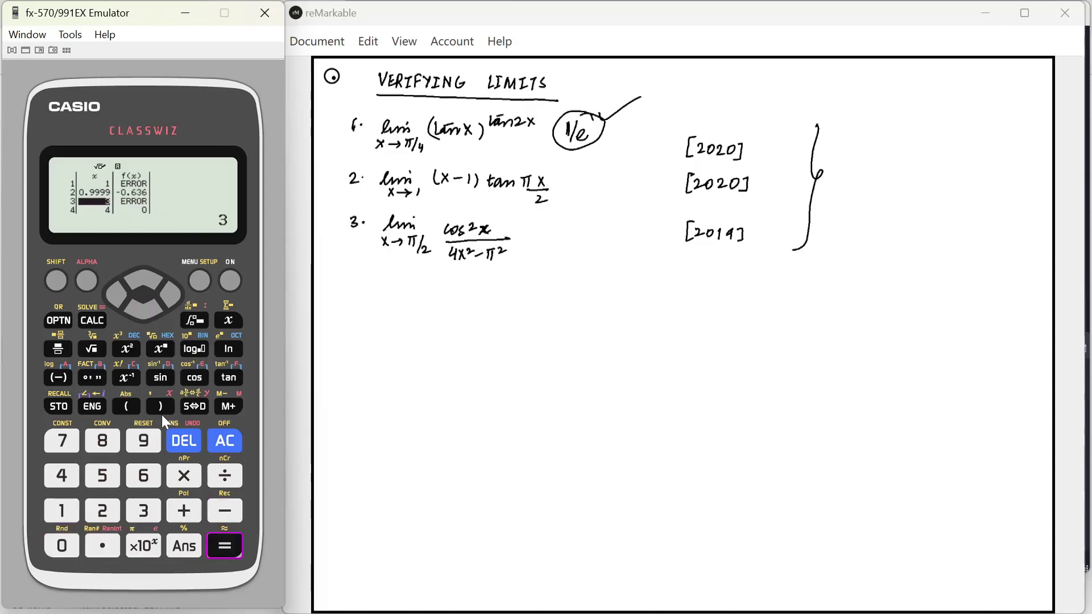
key(Up)
key(Right)
Step: Set the third row's x value to 1+0.000000001 and reselect that row
key(Down)
key(Left)
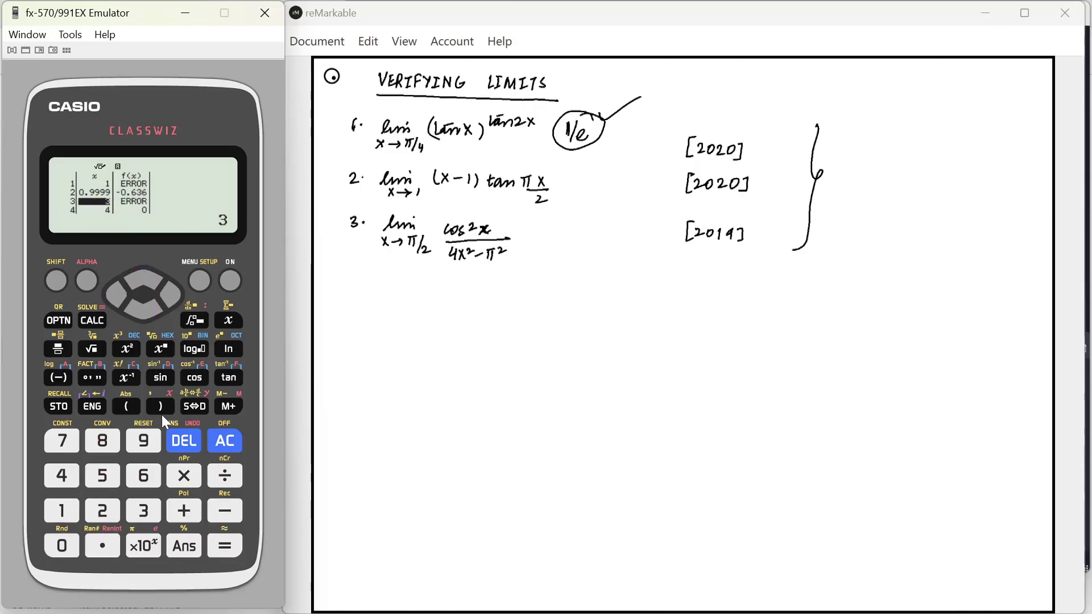
text(1)
text(.00)
key(BackSpace)
key(BackSpace)
key(BackSpace)
text(+0.00)
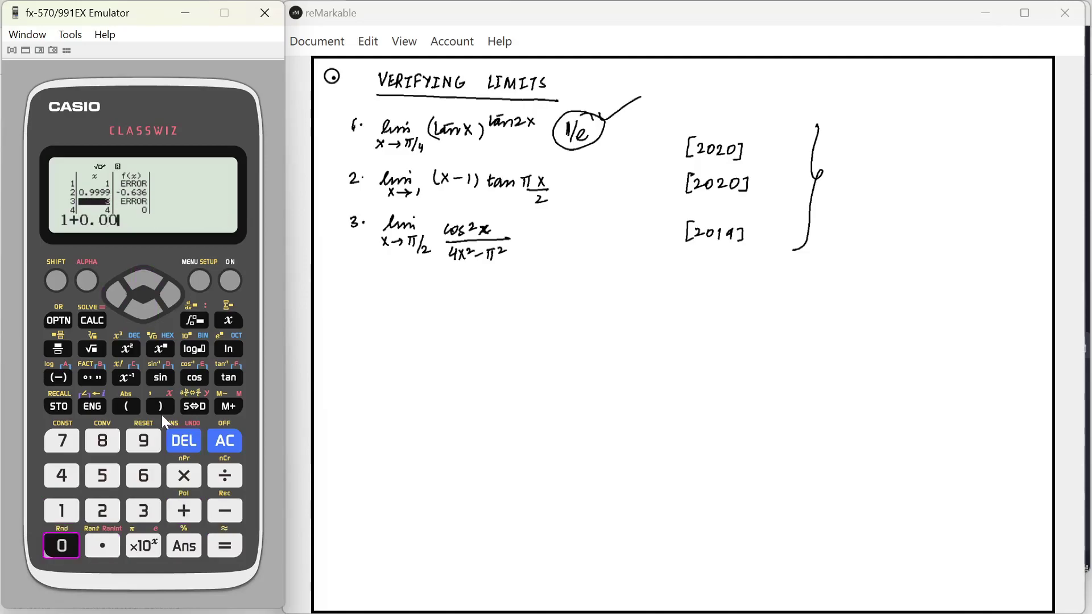
text(0000001)
key(Return)
key(Up)
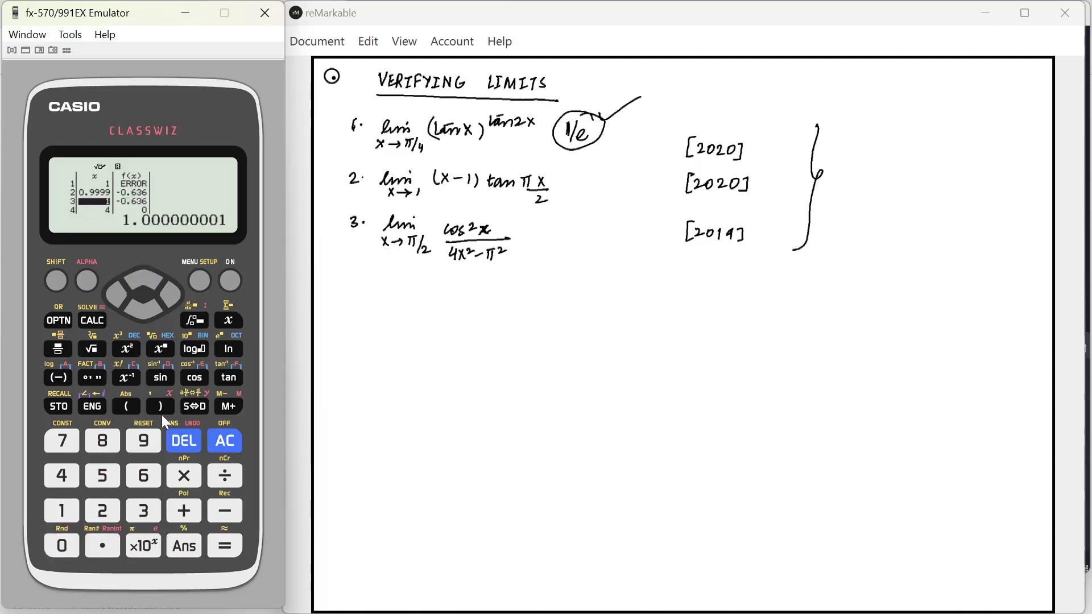
Step: Inspect the f(x) entries of the third and second rows and evaluate −2÷π in Calculate mode for comparison
key(Right)
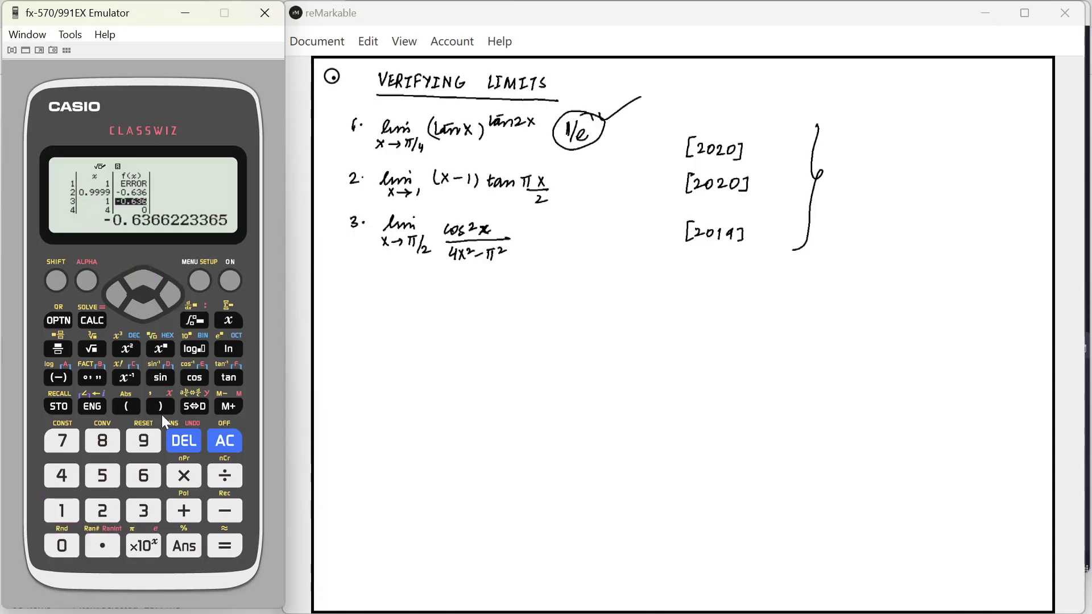
key(Up)
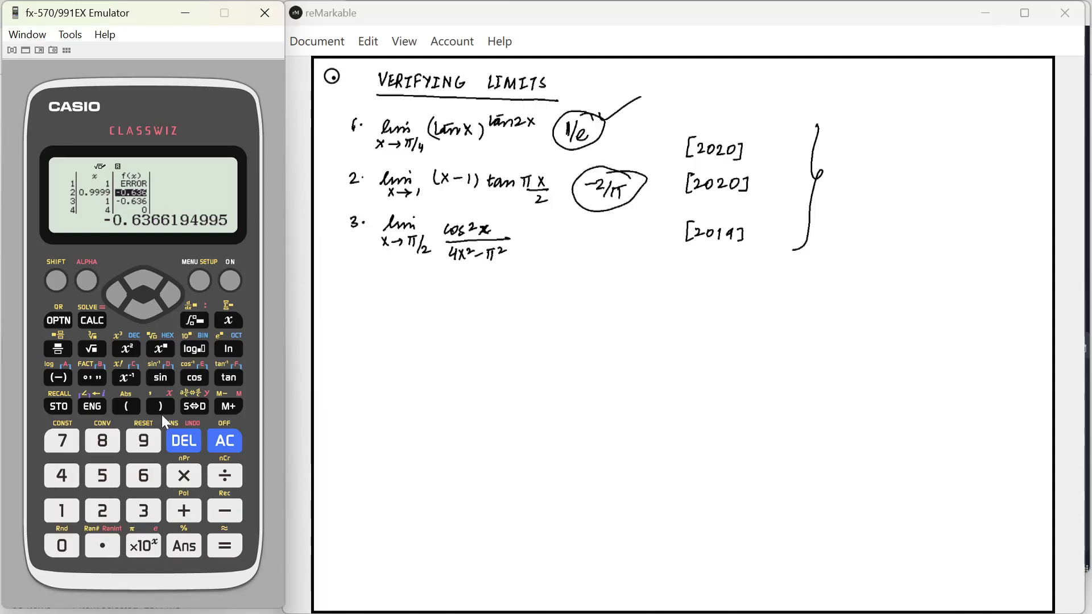
click(200, 276)
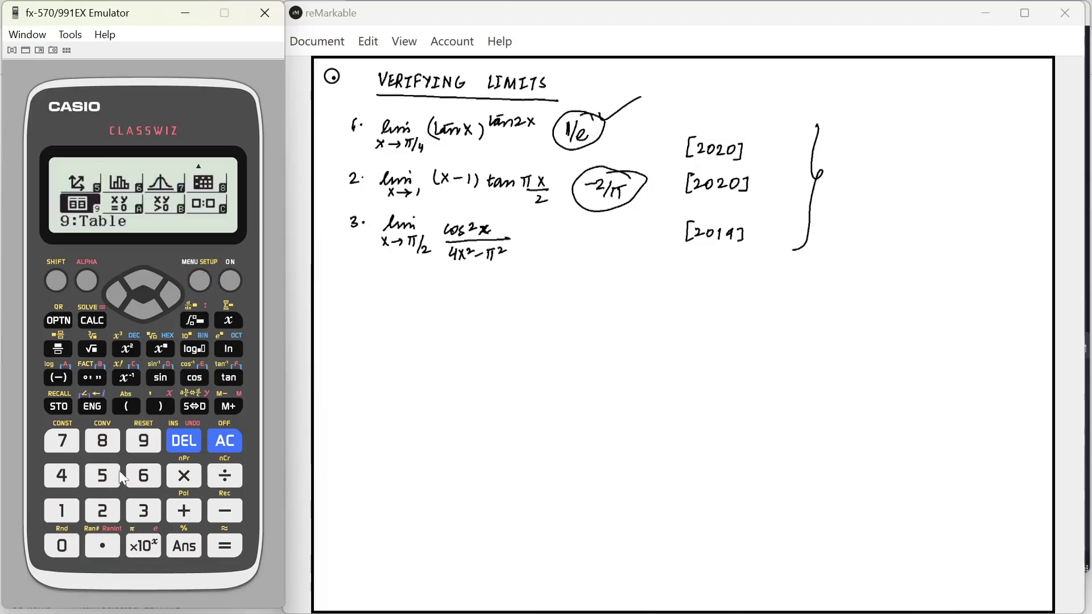
click(61, 510)
click(219, 519)
click(105, 515)
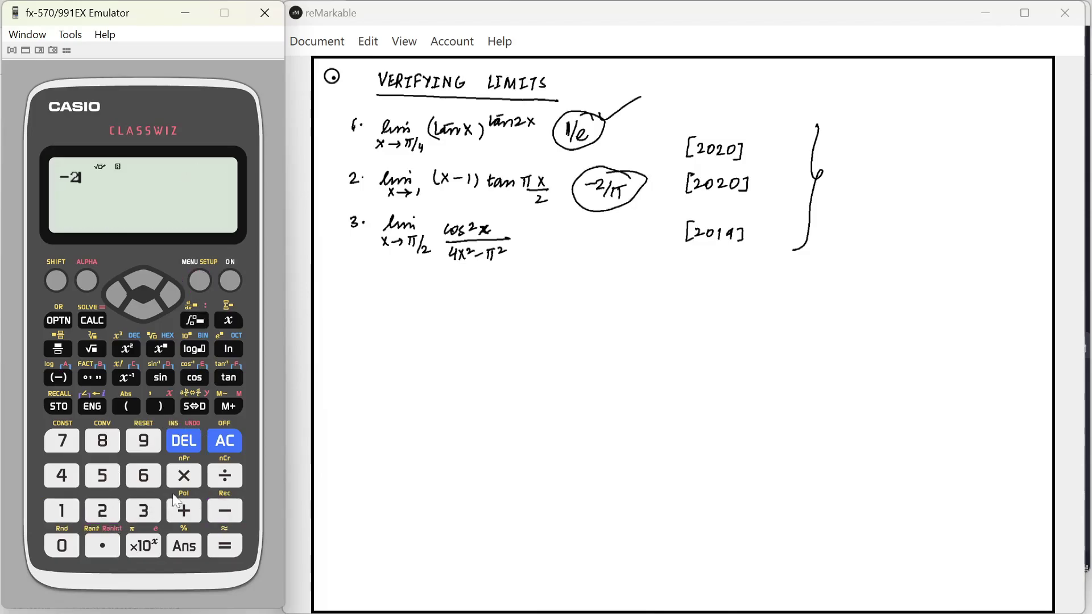
click(221, 480)
click(59, 275)
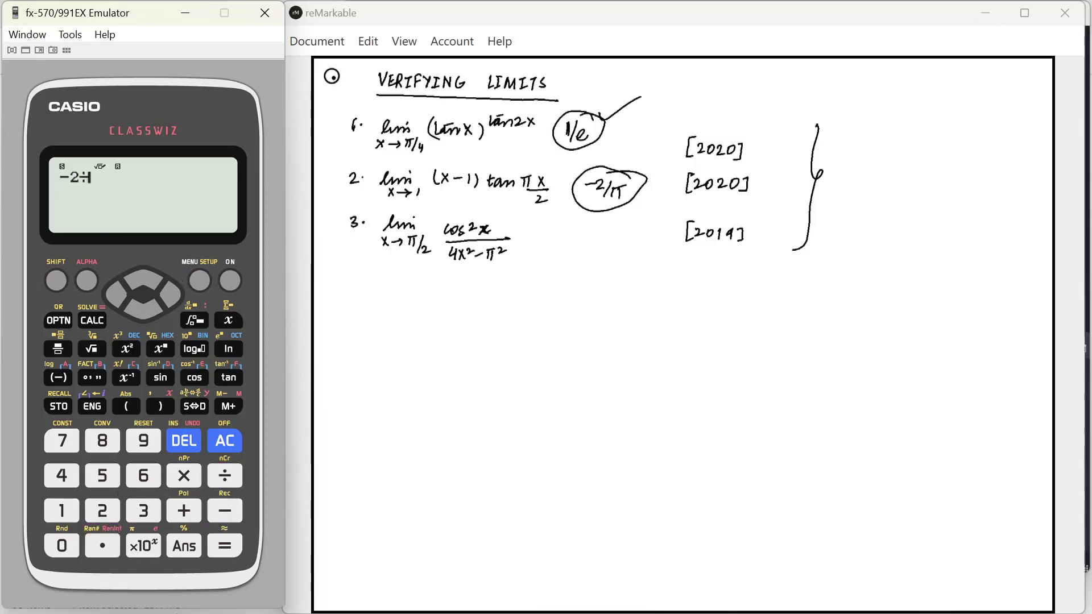
click(147, 547)
key(Return)
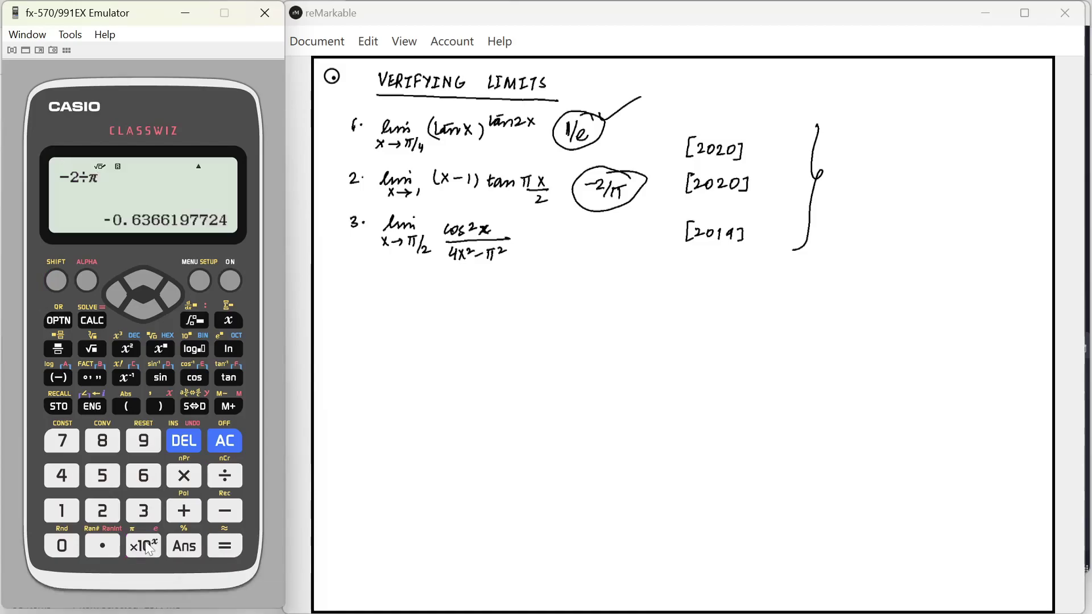
click(207, 279)
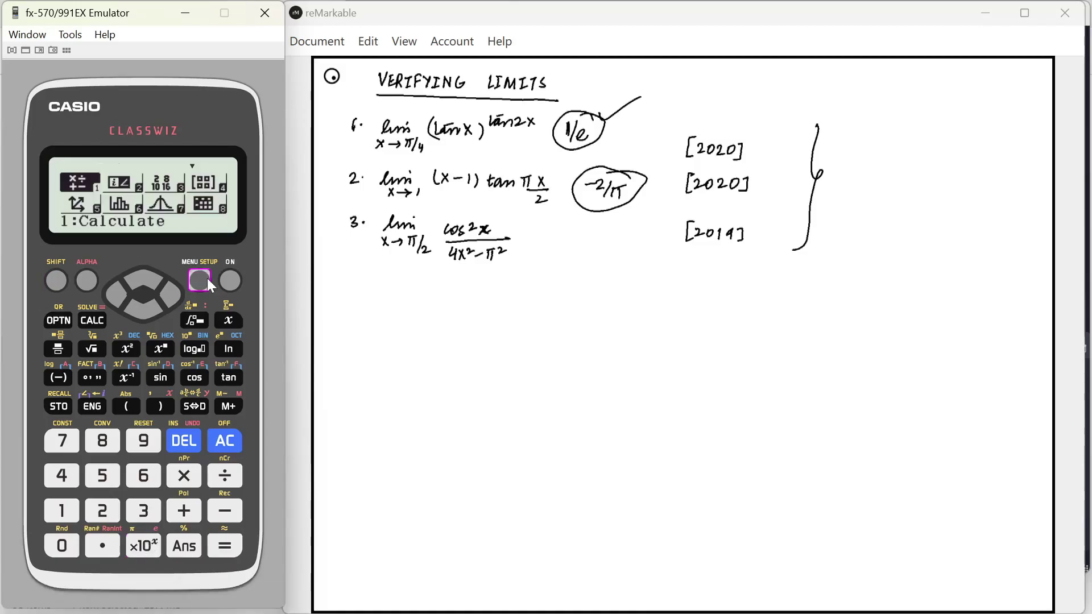
key(Down)
key(Down)
key(Right)
key(Return)
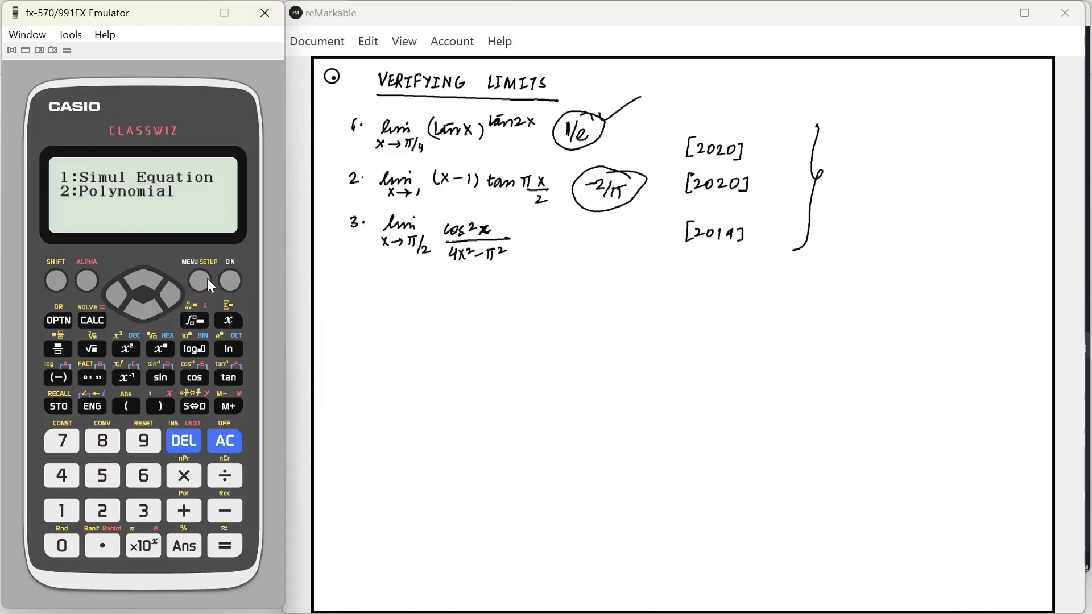
key(1)
key(2)
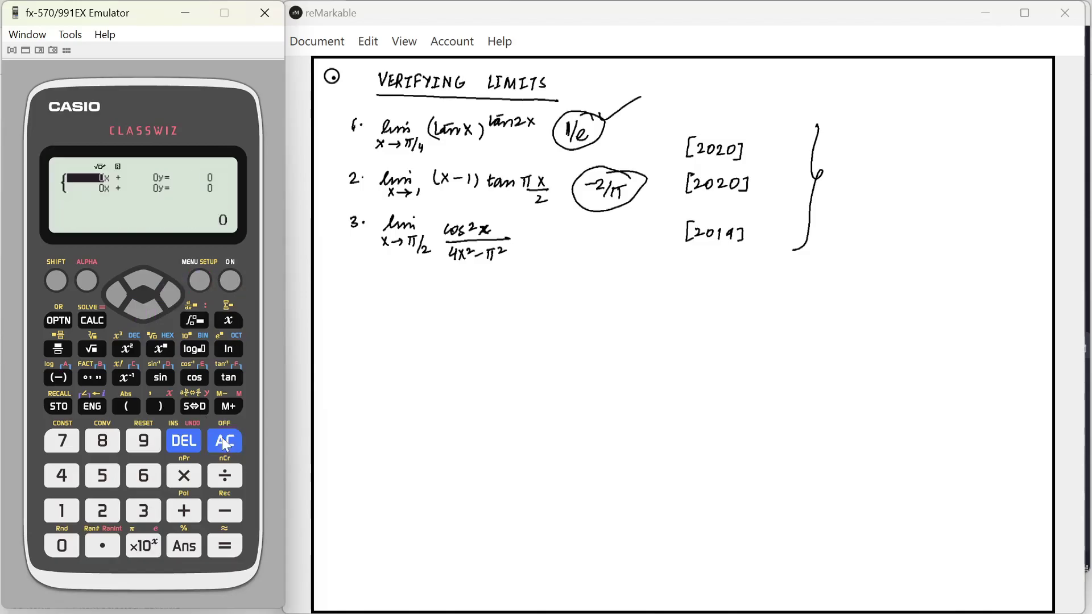
Step: Open Table mode and enter (cos(x))² as the numerator of f(x)
click(202, 280)
key(Left)
key(Return)
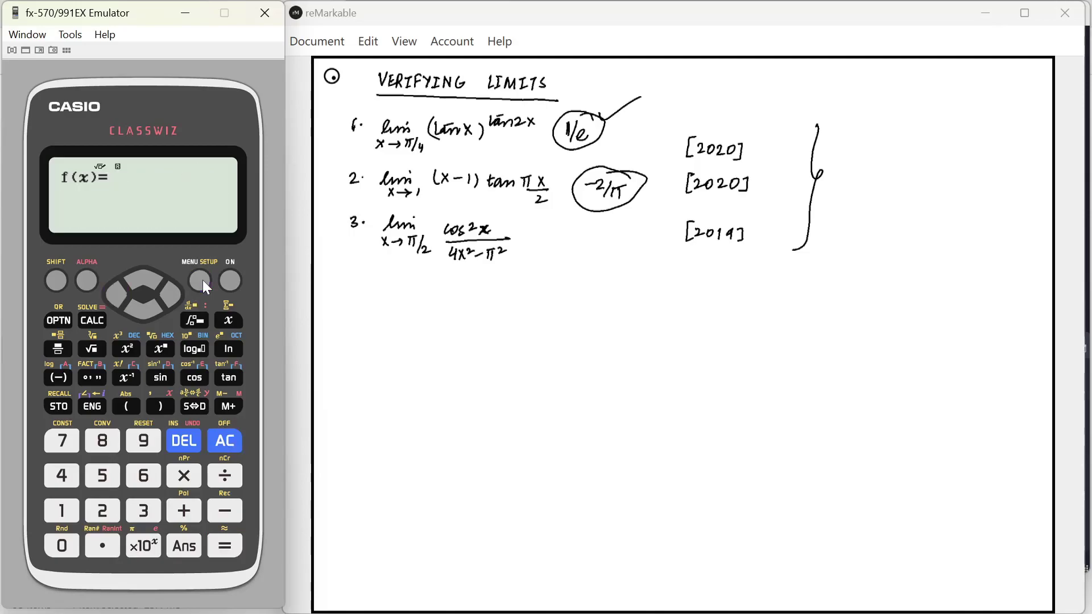
key(parenleft)
click(194, 378)
text(x))^2)
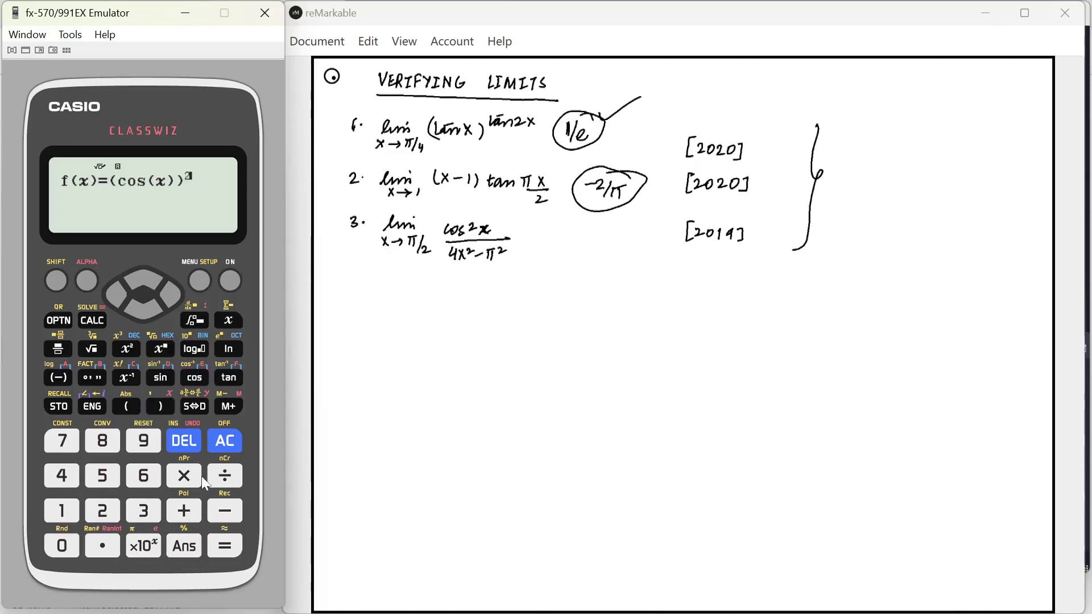
Step: Complete f(x) by dividing by (4x²−π²) and generate its table with g(x) left blank and the range settings kept
text(/(4x*2)
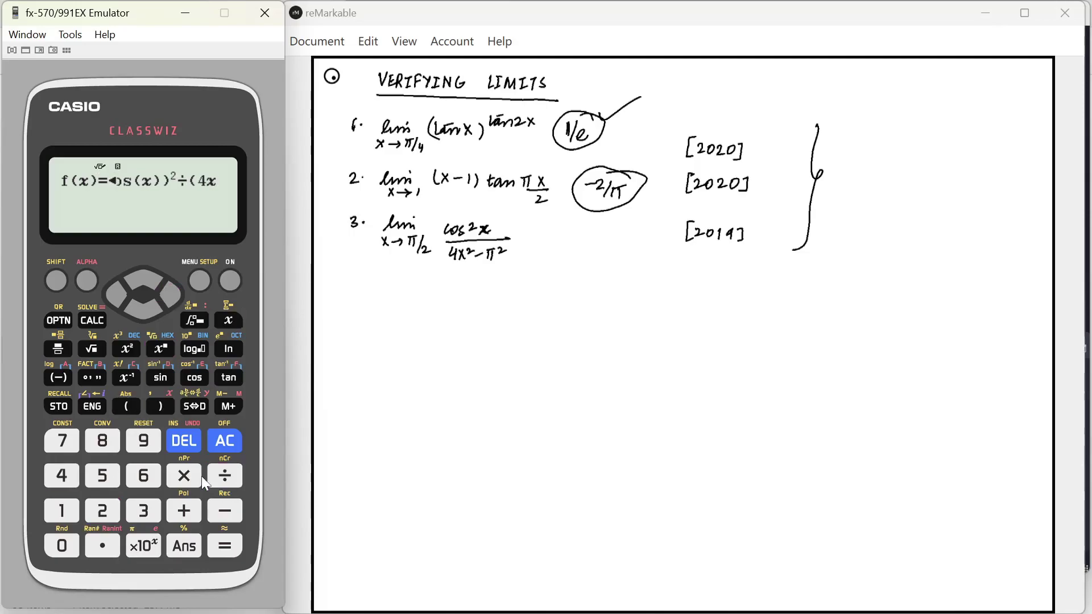
key(BackSpace)
key(BackSpace)
text(^2)
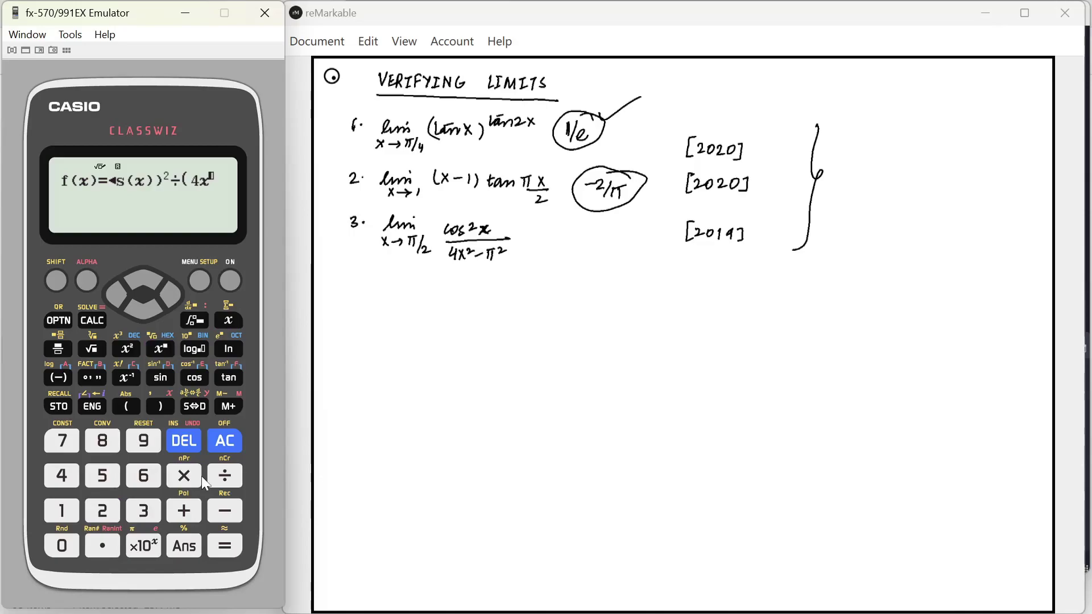
key(Right)
text(-)
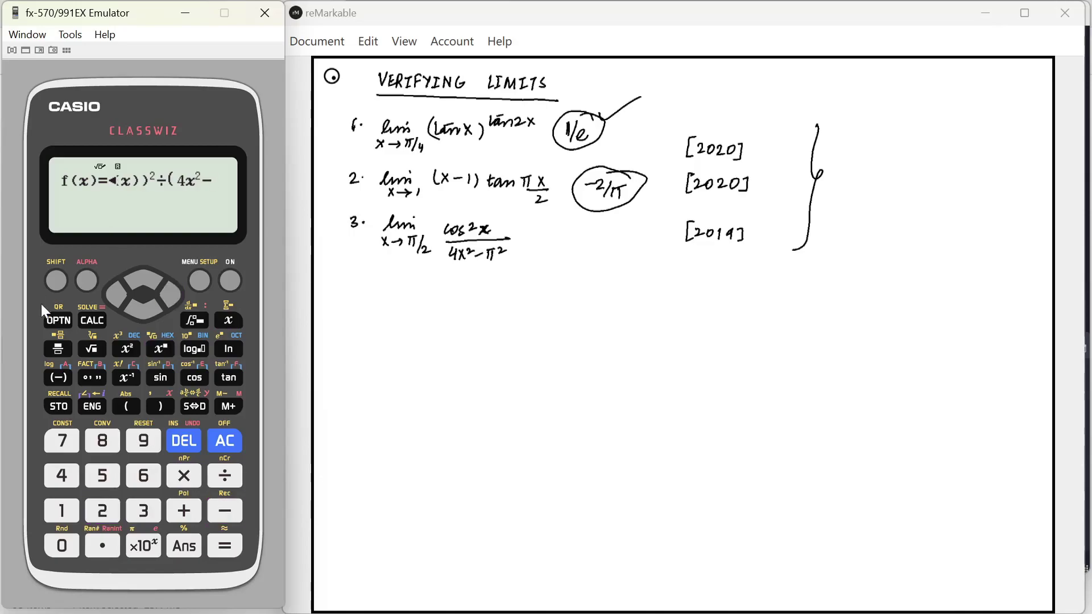
click(56, 281)
click(144, 542)
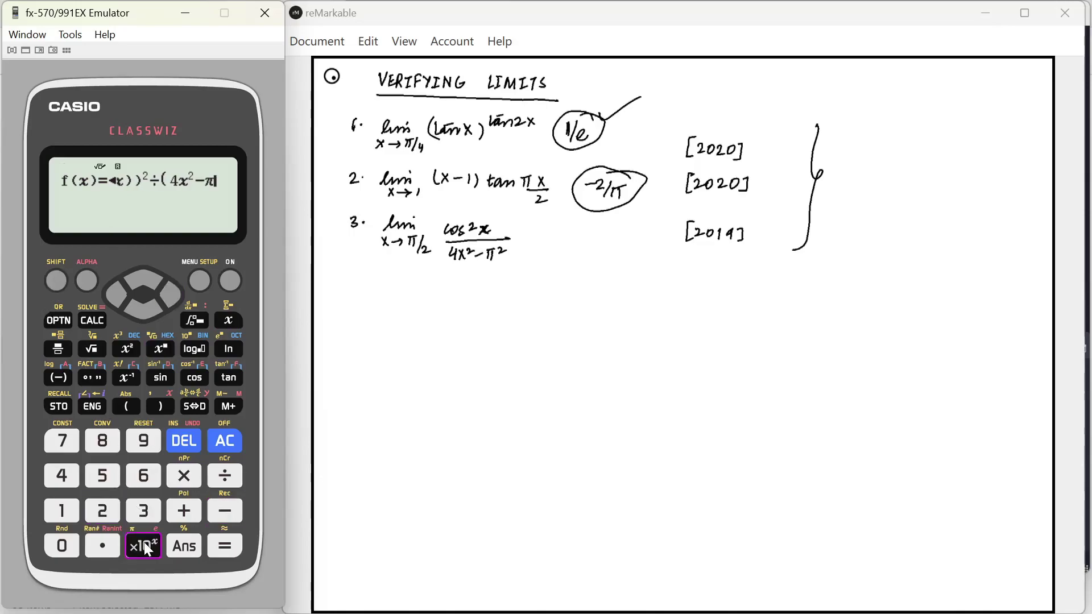
click(122, 355)
text())
key(Return)
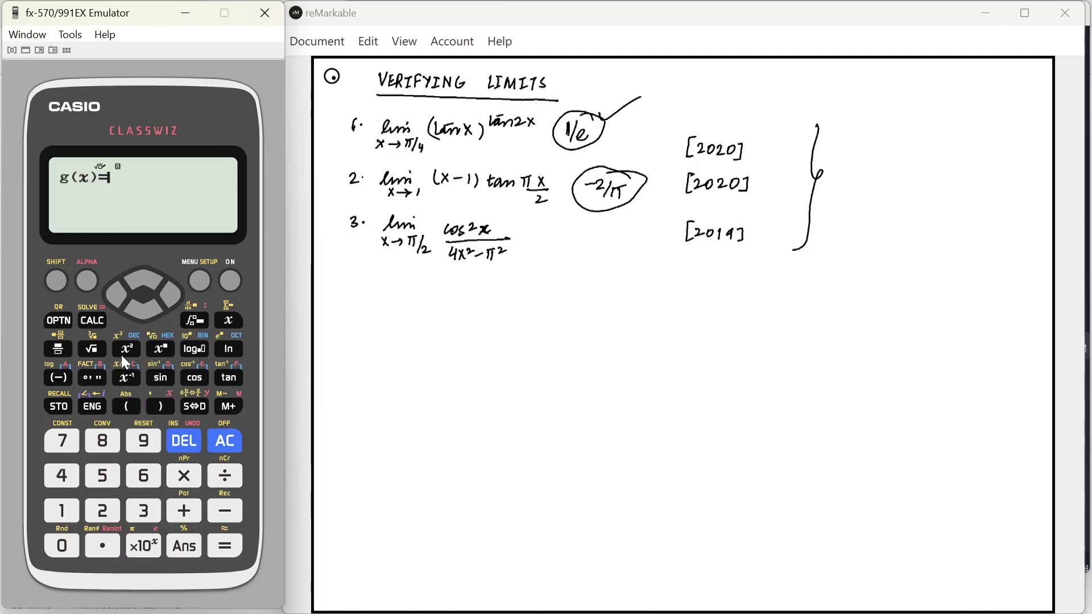
key(Return)
key(Return)
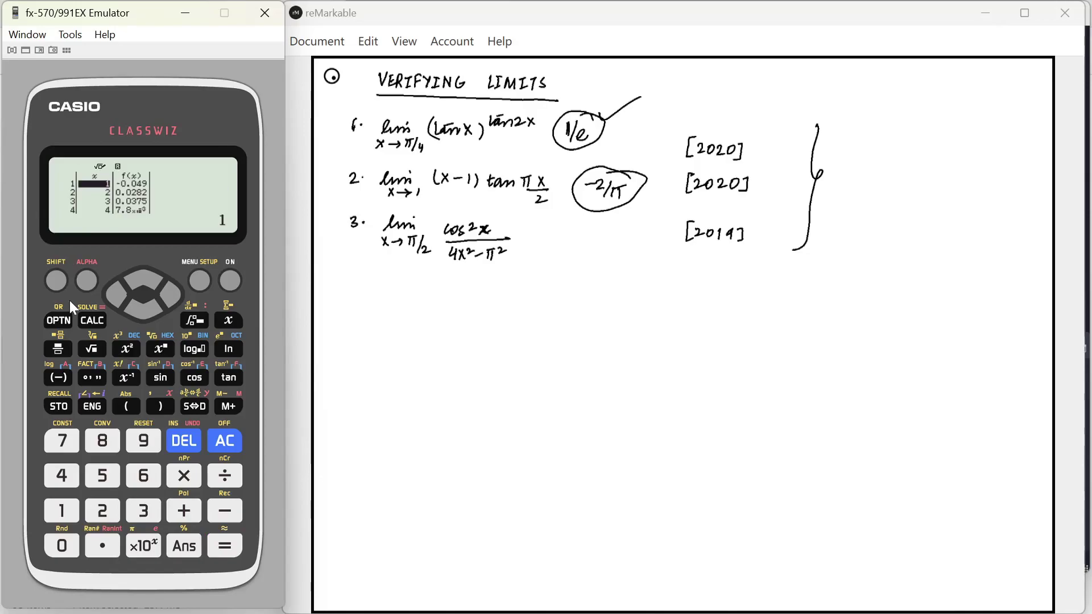
Step: Set the first row's x value to π÷2+0.000001 and look through the f(x) column
click(57, 280)
click(143, 546)
click(232, 482)
click(103, 513)
text(+0)
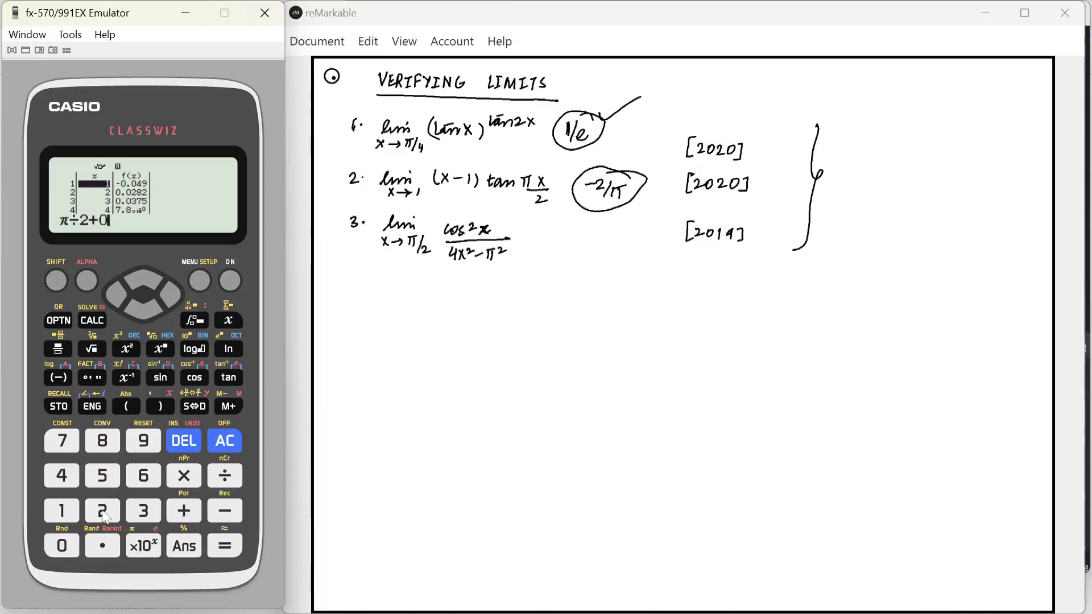
text(.000001)
key(Return)
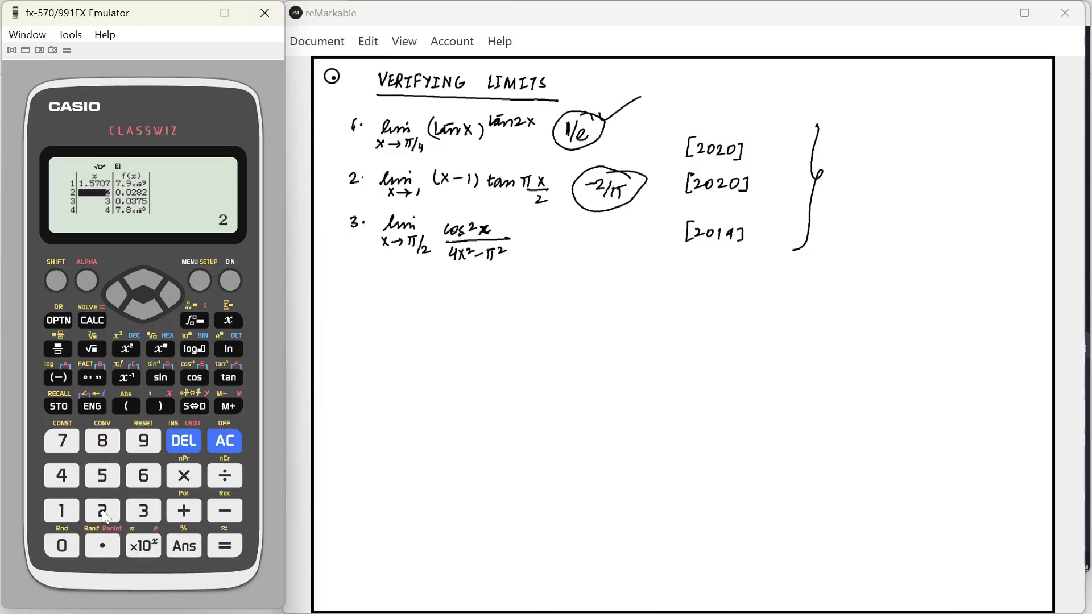
key(Right)
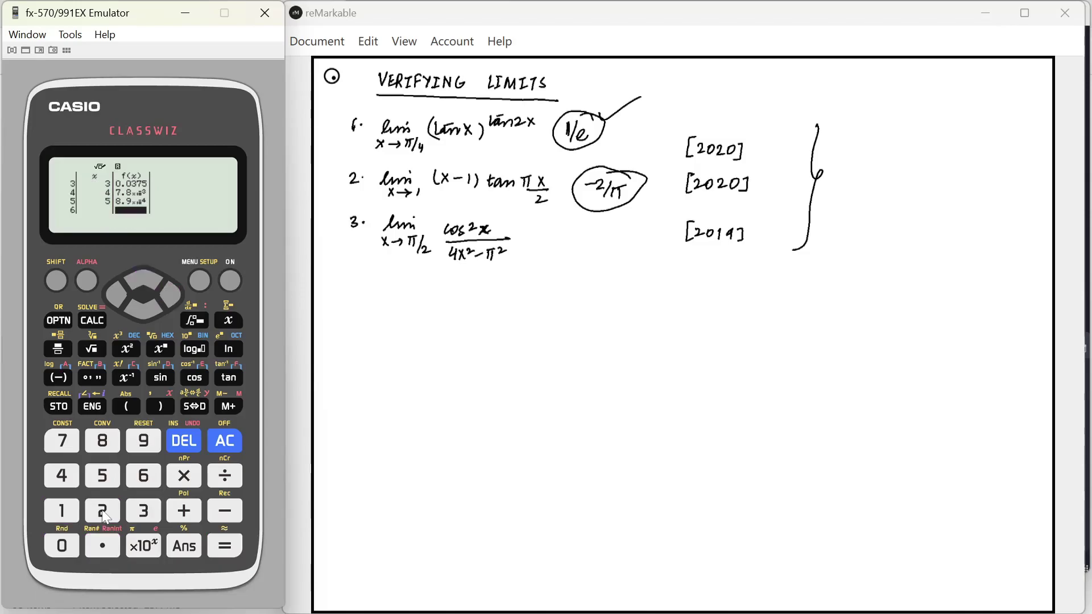
key(Left)
key(Down)
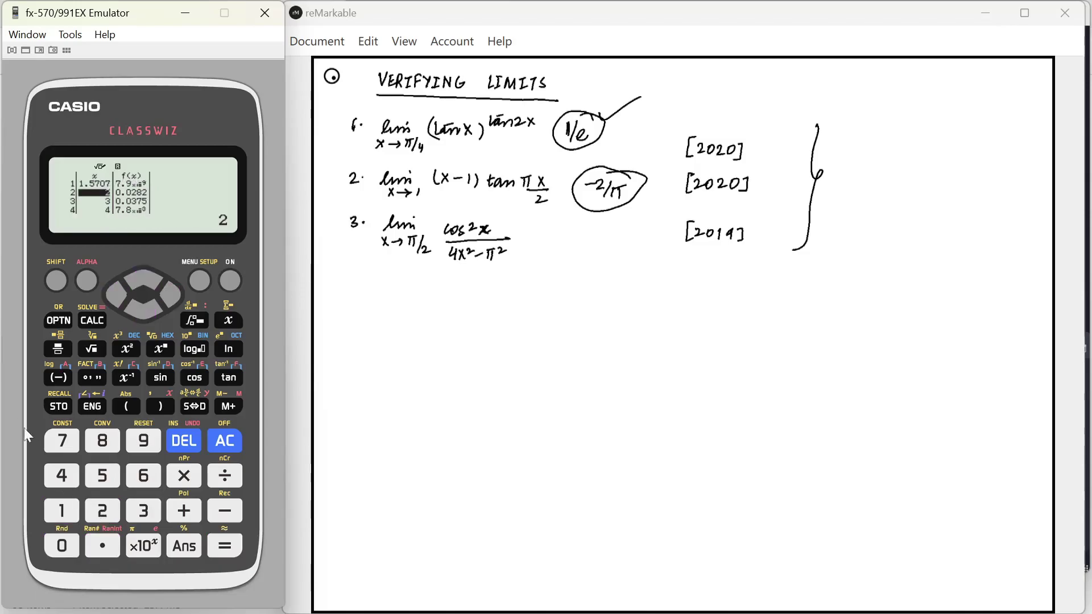
Step: Set the second row's x value to π÷2+0.0000001 and inspect its f(x) entry
click(57, 285)
click(149, 544)
click(225, 475)
click(99, 512)
click(168, 519)
click(60, 550)
click(93, 549)
click(73, 553)
click(73, 553)
click(73, 553)
click(74, 553)
click(73, 553)
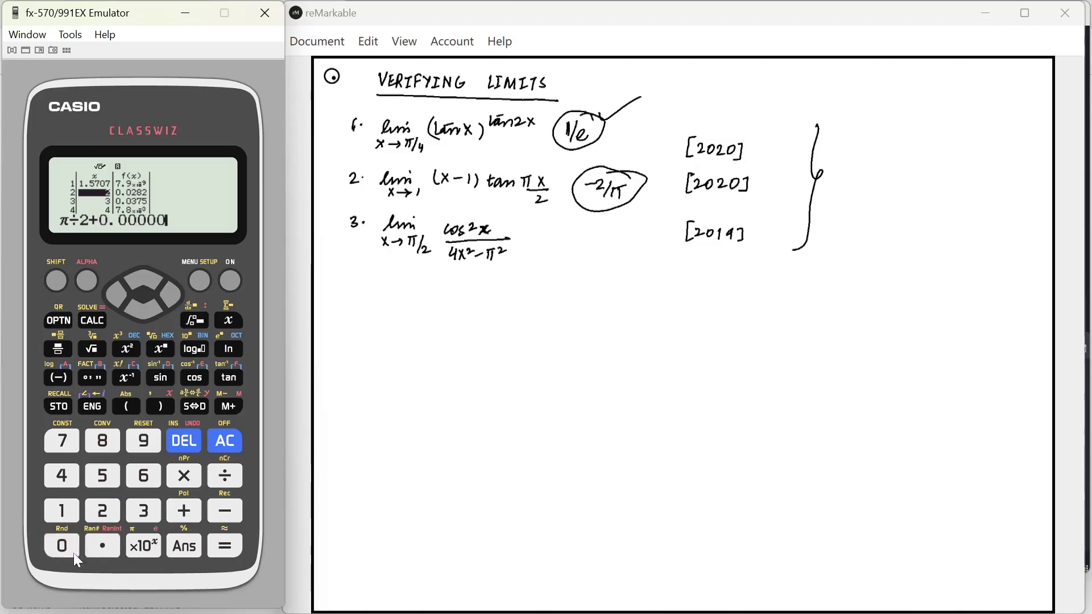
click(74, 553)
click(67, 519)
key(Return)
key(Up)
key(Right)
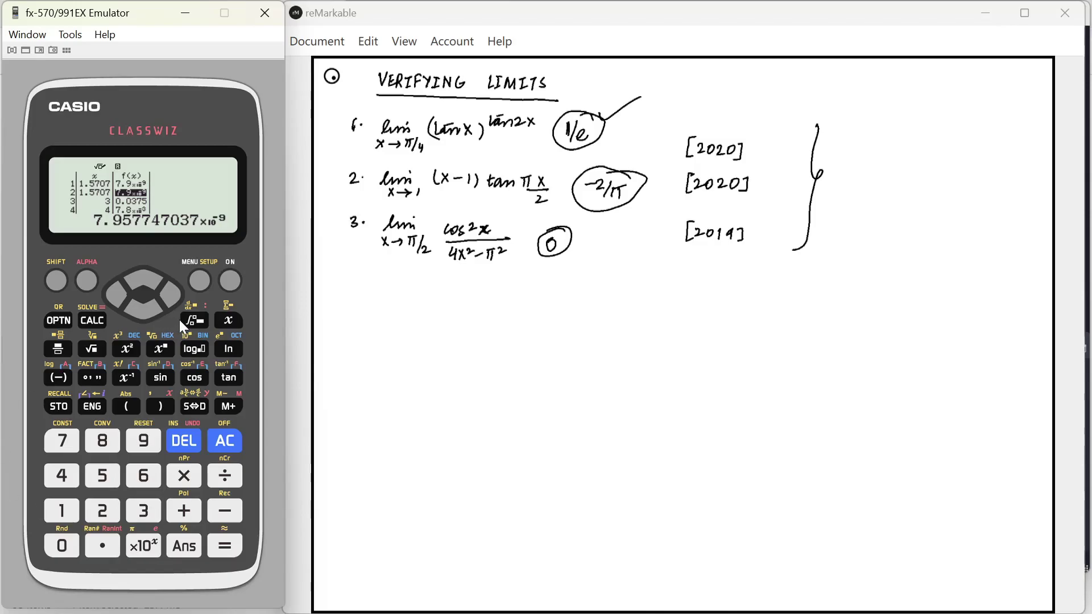
Step: Switch to Calculate mode and enter tan(A) raised to the power tan(2A), using the variable A
click(200, 281)
click(60, 511)
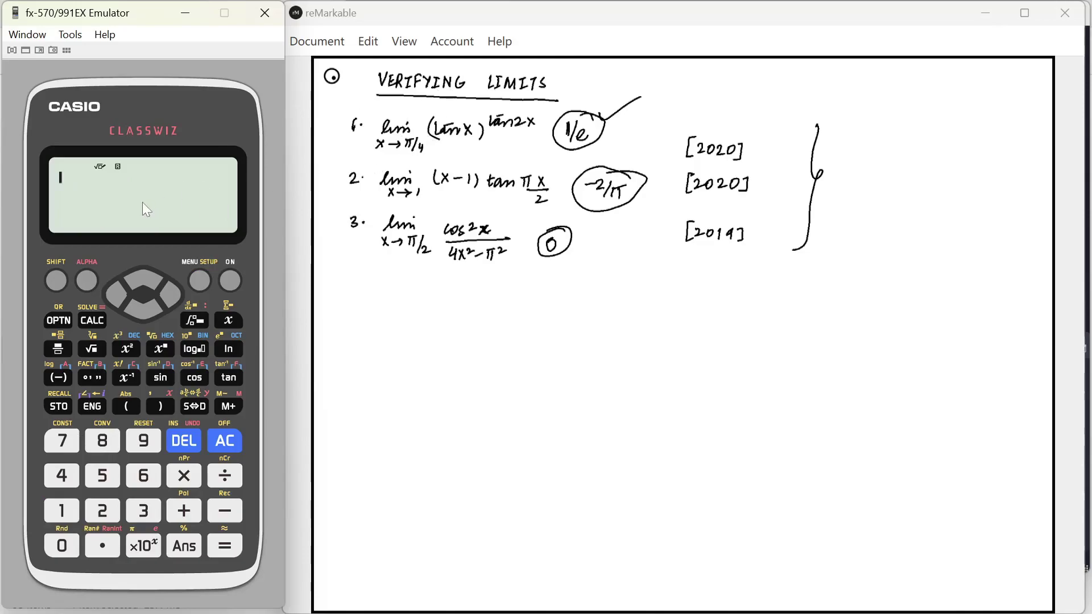
click(88, 280)
click(84, 281)
click(229, 378)
click(87, 281)
click(58, 378)
click(160, 405)
click(165, 352)
click(229, 378)
click(104, 508)
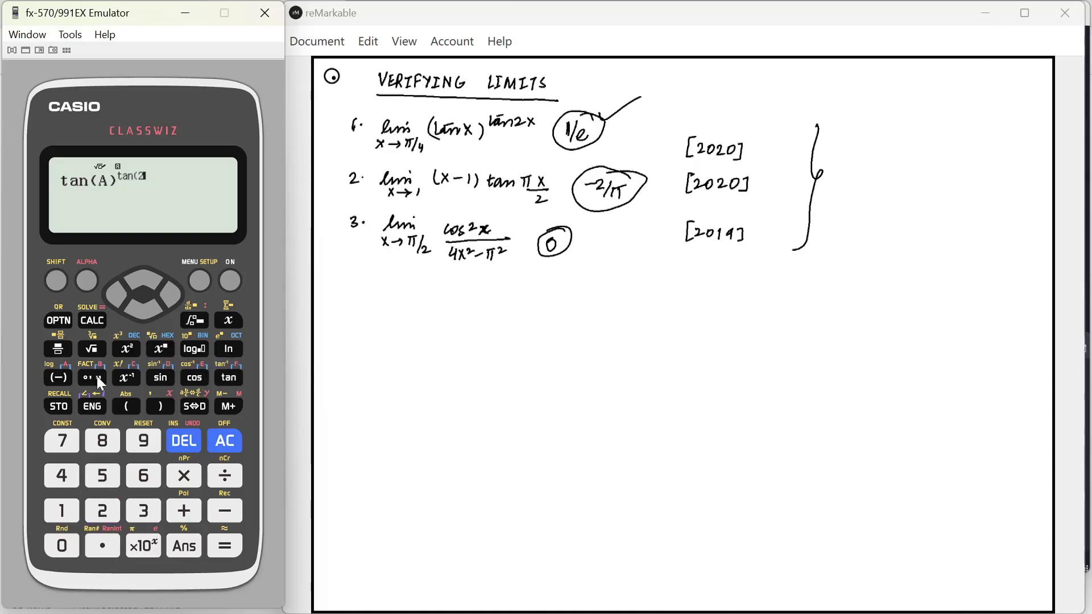
click(91, 282)
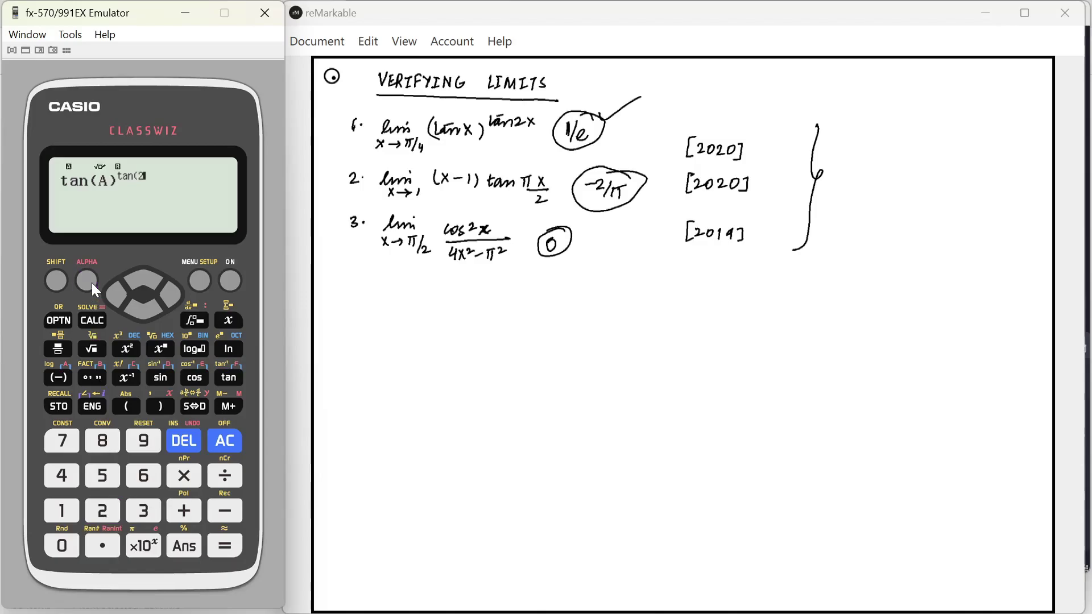
click(69, 370)
click(164, 412)
Step: Enclose the base tan(A) in parentheses so the expression reads (tan(A))^tan(2A)
key(Left)
key(Left)
key(Left)
key(Left)
key(Left)
click(164, 412)
key(Left)
key(Left)
key(Right)
text(()
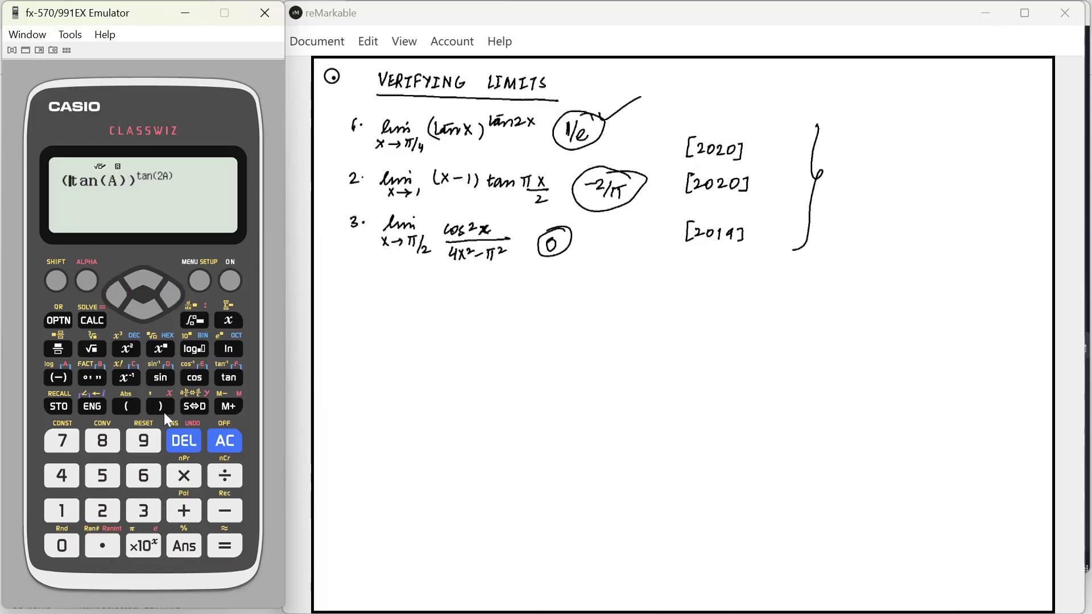
Step: Evaluate (tan(A))^tan(2A) with CALC at A = π÷4−0.000001 and clear the calculation
click(98, 323)
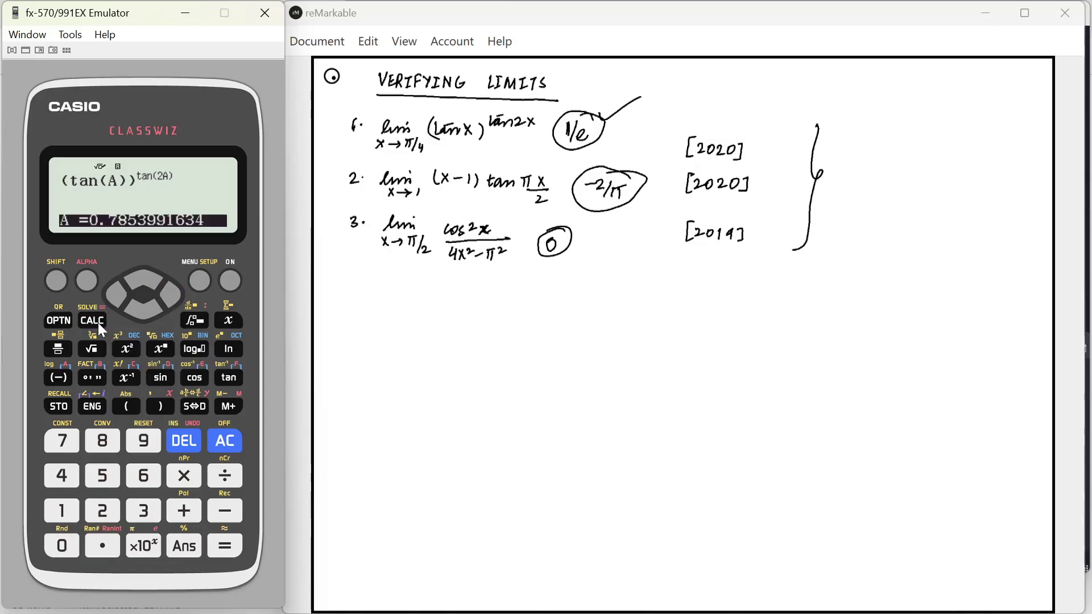
key(BackSpace)
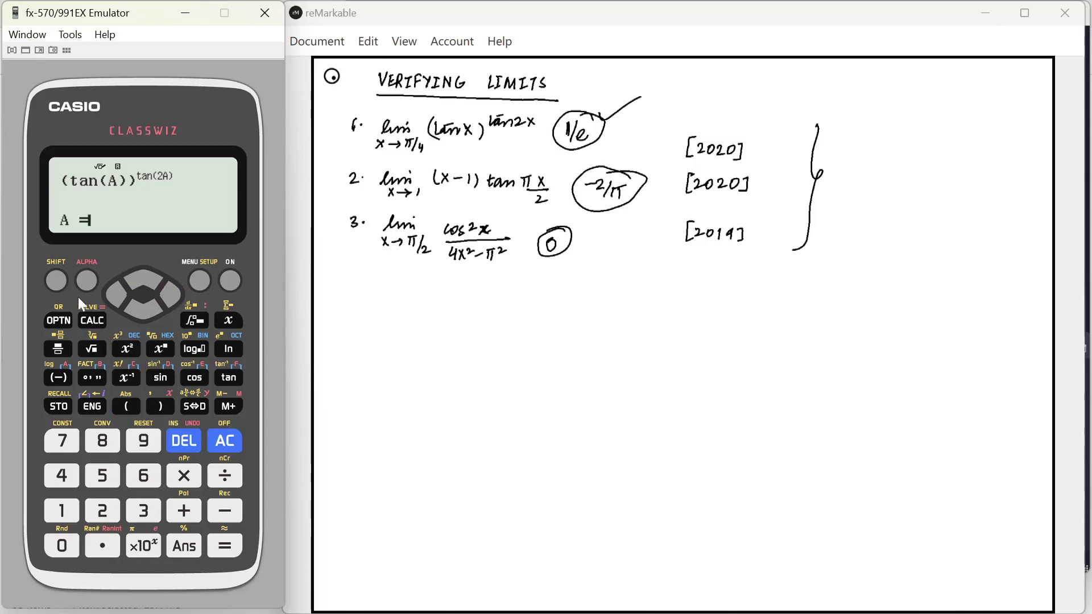
click(55, 282)
click(142, 545)
click(224, 476)
text(4-0..9)
key(BackSpace)
text(00001)
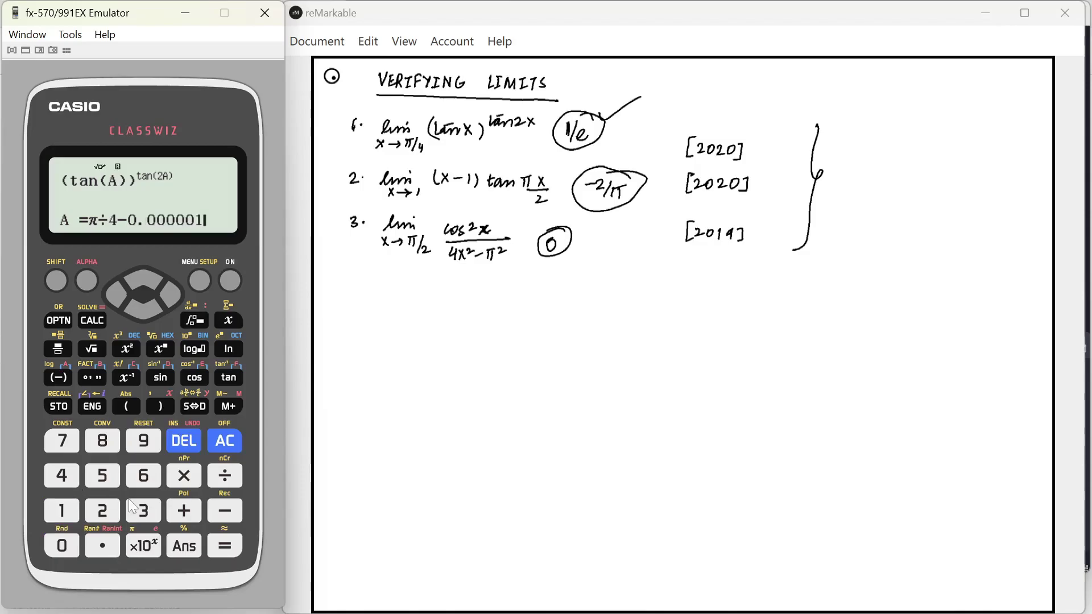
key(Return)
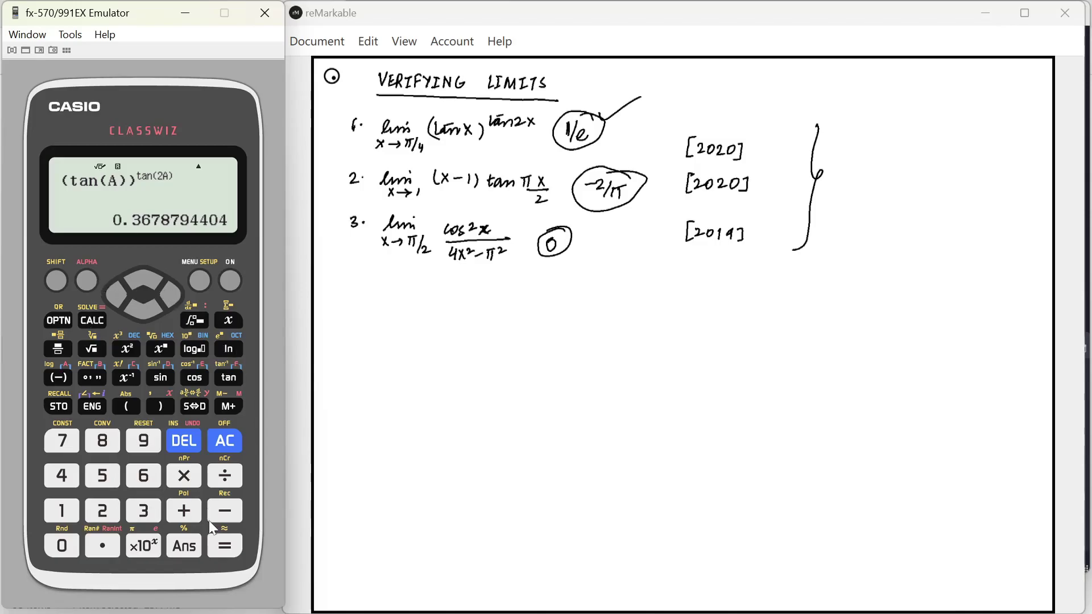
click(231, 552)
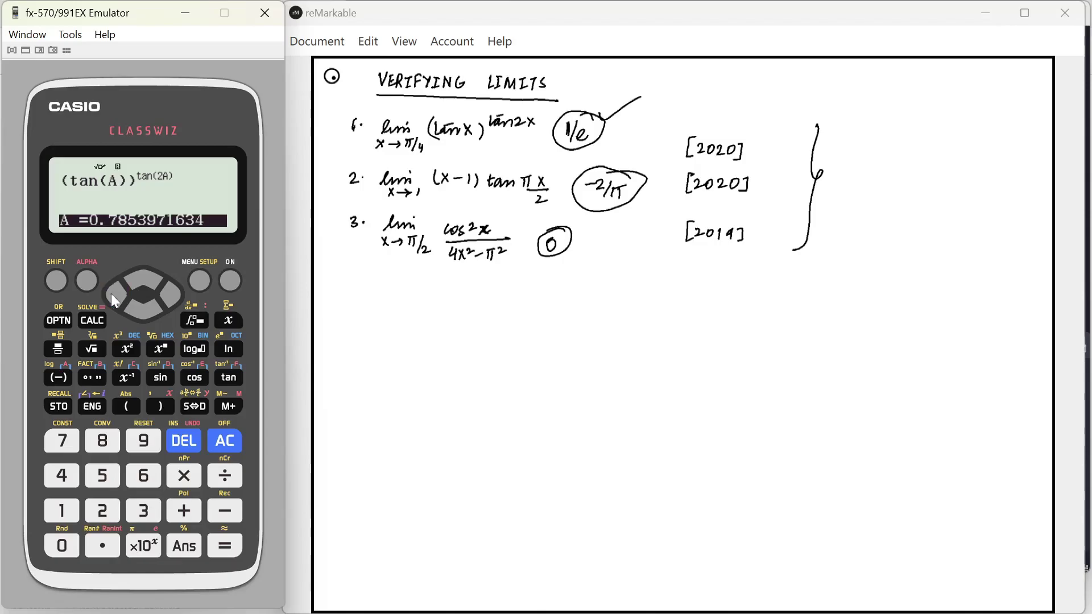
click(222, 446)
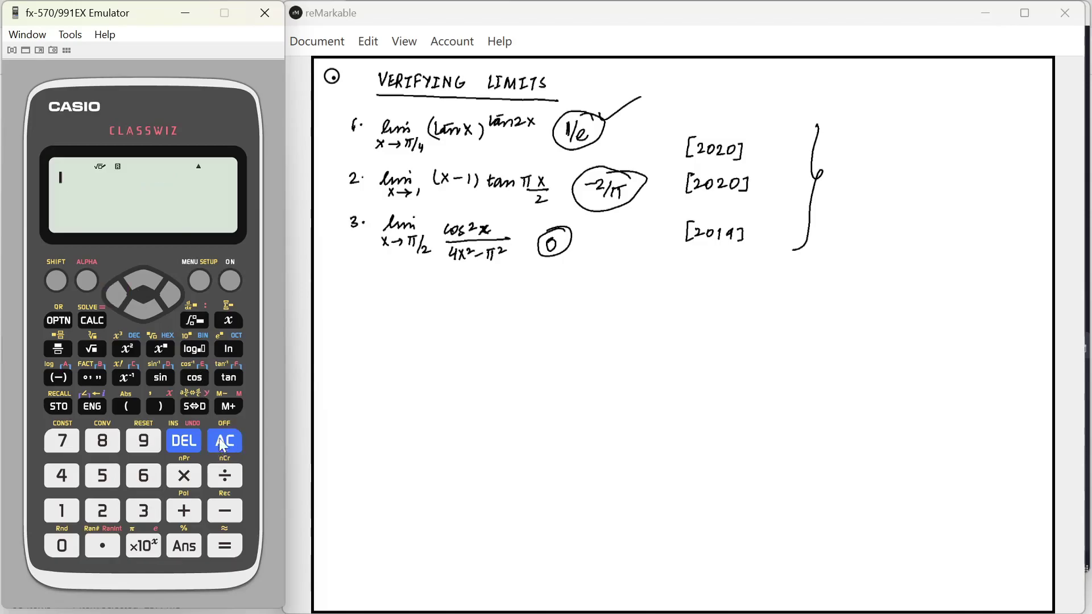
Step: Enter (cos(A))² as the numerator of the third limit's expression
click(128, 399)
click(196, 379)
click(88, 281)
click(57, 379)
click(155, 413)
click(156, 413)
click(135, 345)
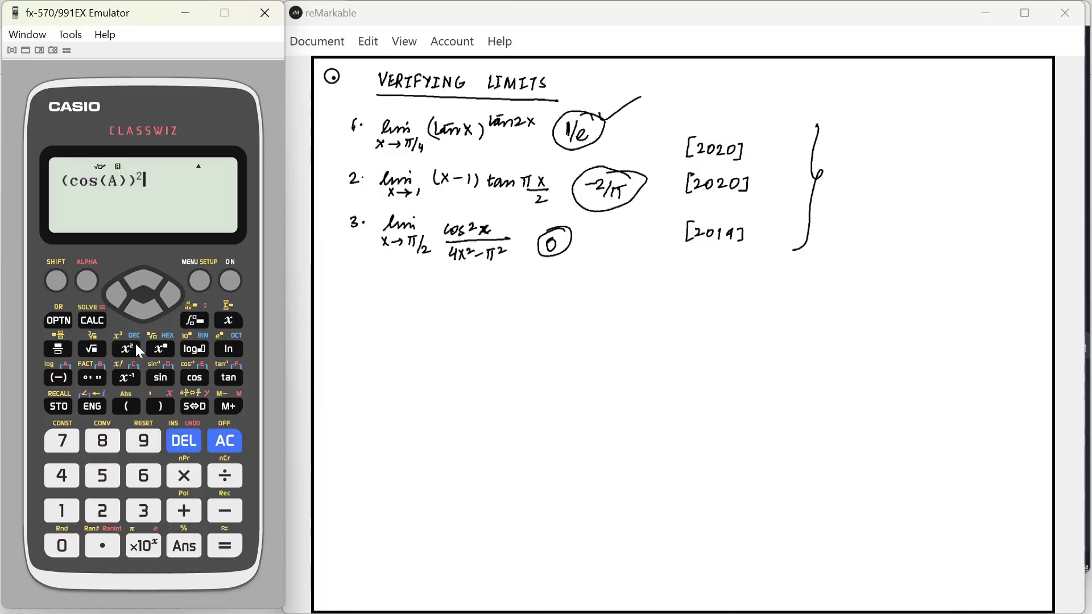
Step: Complete the third limit's expression by dividing the numerator by (4A²−π²), enclosed in parentheses
click(224, 476)
click(137, 410)
click(67, 476)
click(85, 281)
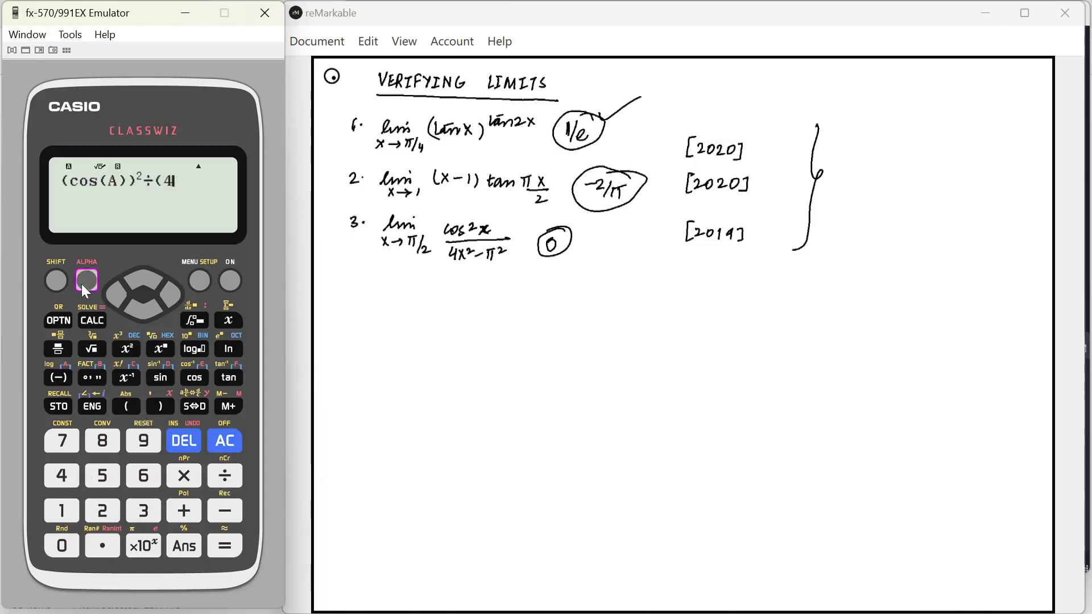
click(54, 378)
click(124, 352)
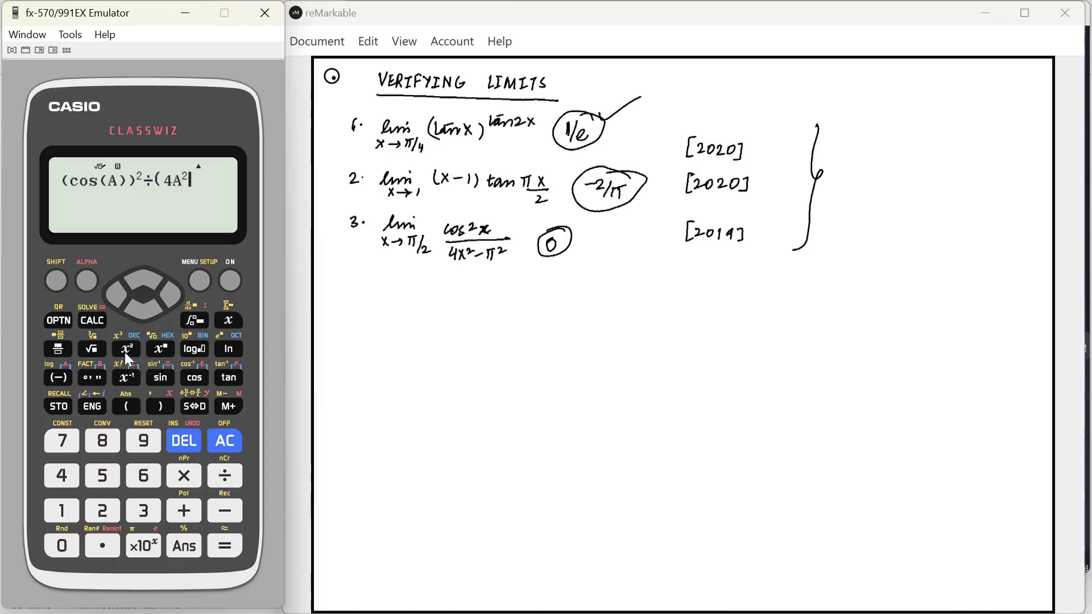
click(227, 516)
click(56, 281)
click(149, 552)
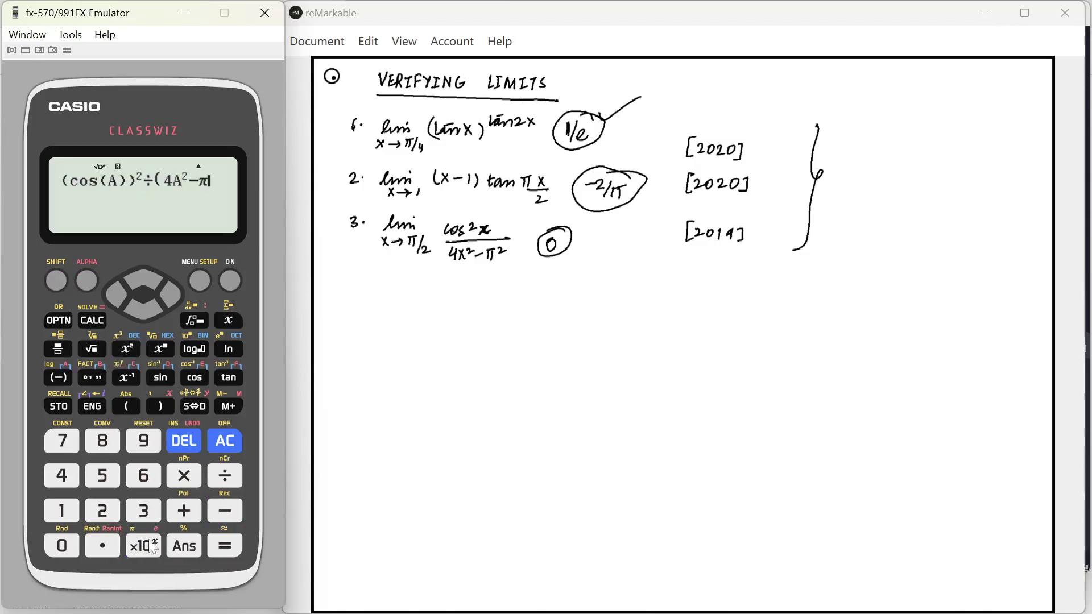
click(125, 349)
click(167, 405)
Step: Evaluate (cos(A))²÷(4A²−π²) with CALC at A = π÷2−0.00001
click(92, 320)
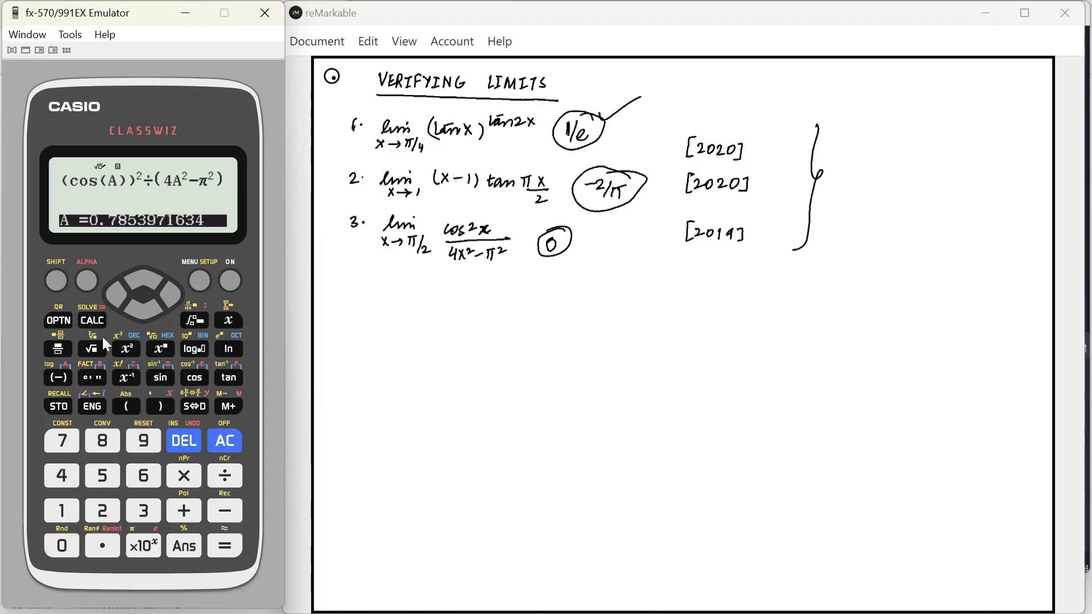
click(62, 281)
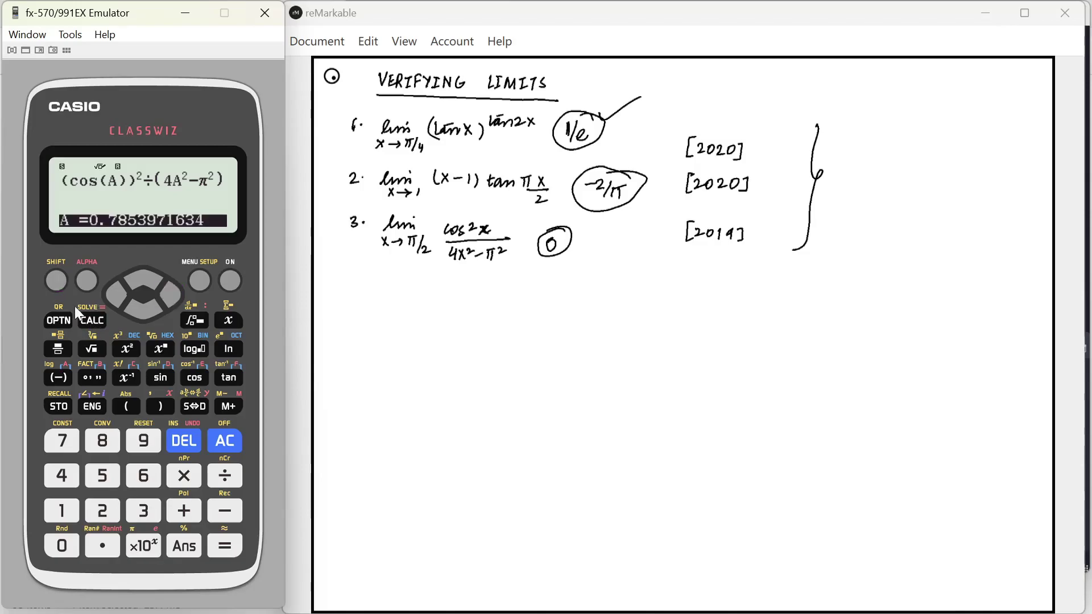
click(144, 546)
click(225, 476)
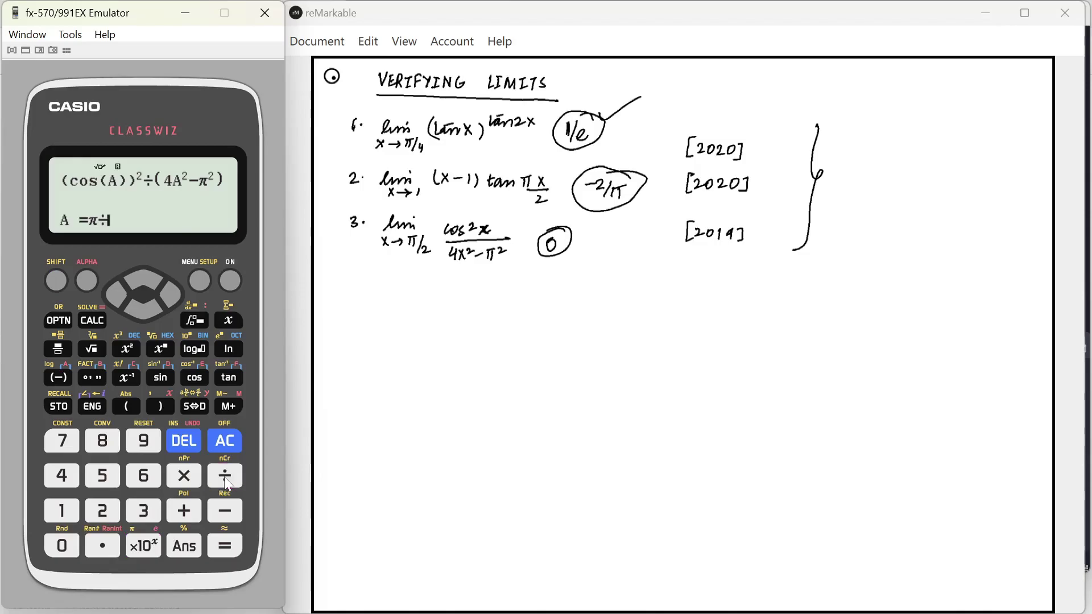
click(102, 511)
click(225, 511)
click(62, 546)
click(97, 546)
click(63, 546)
click(62, 547)
click(63, 546)
click(63, 546)
click(56, 524)
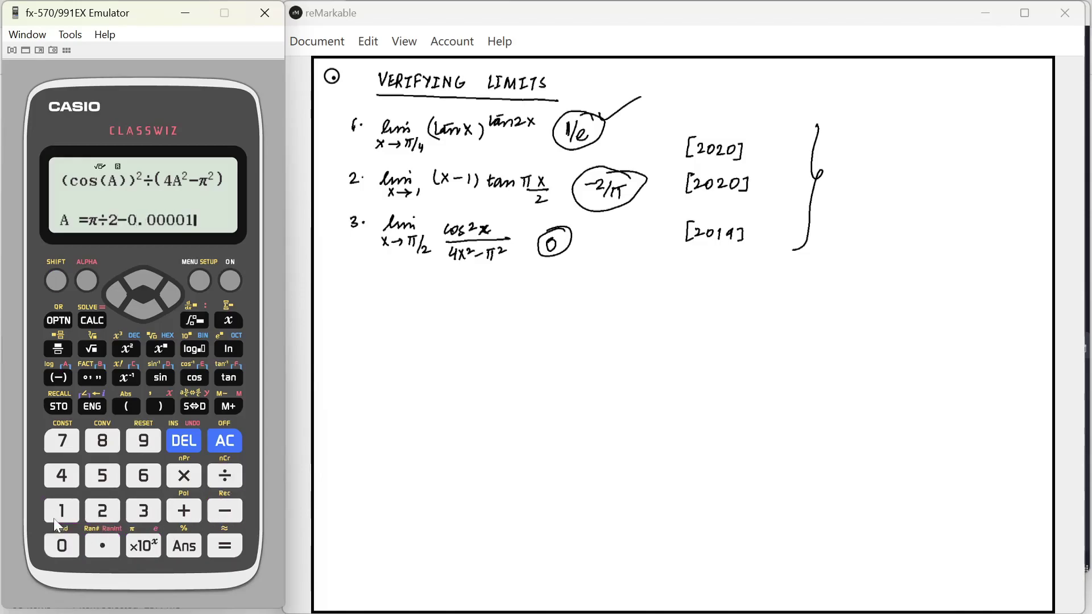
key(Return)
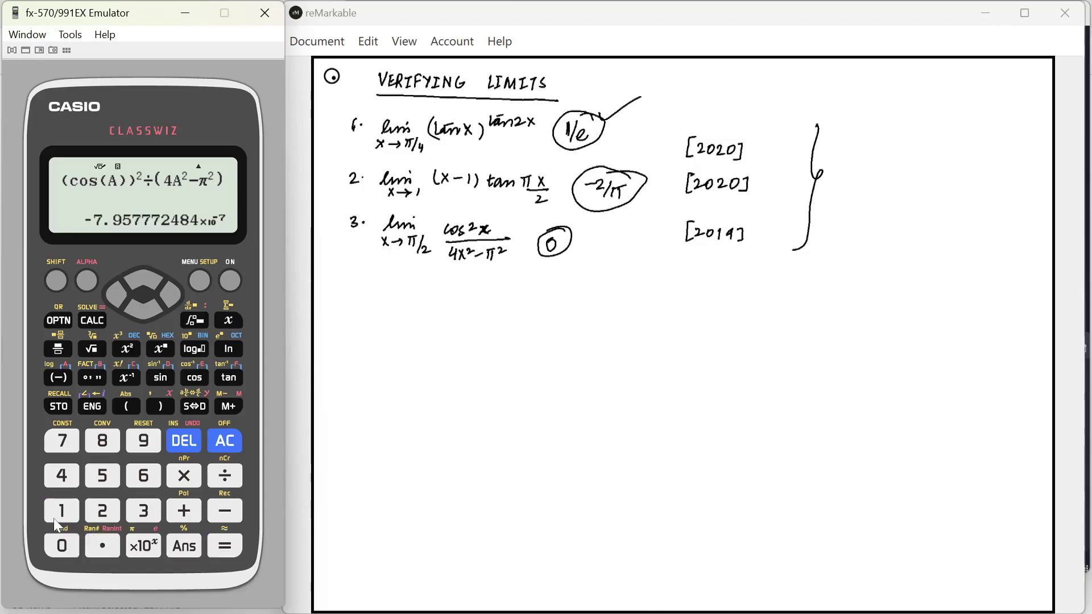